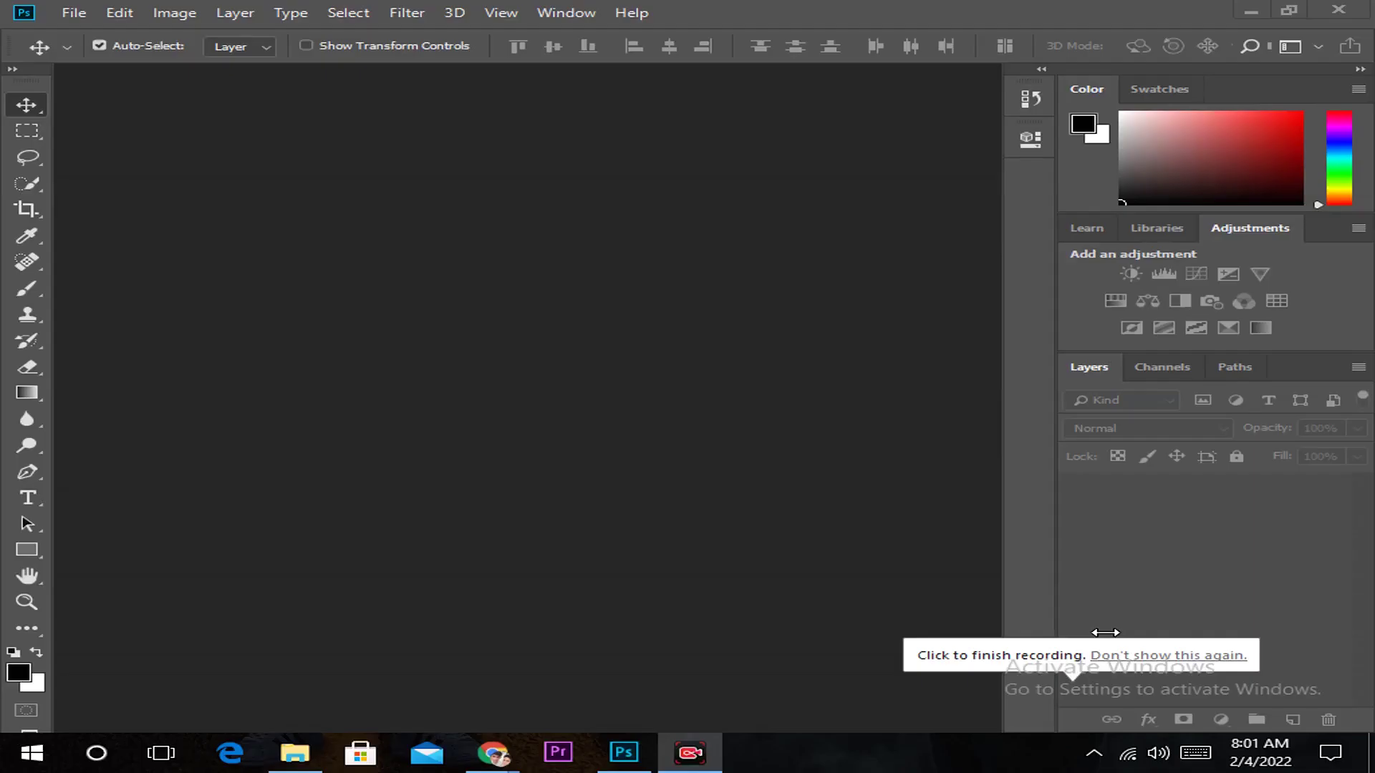
Bring the Photoshop window to the front and show the File menu.
{"action": "left_click", "coordinate": [286, 350]}
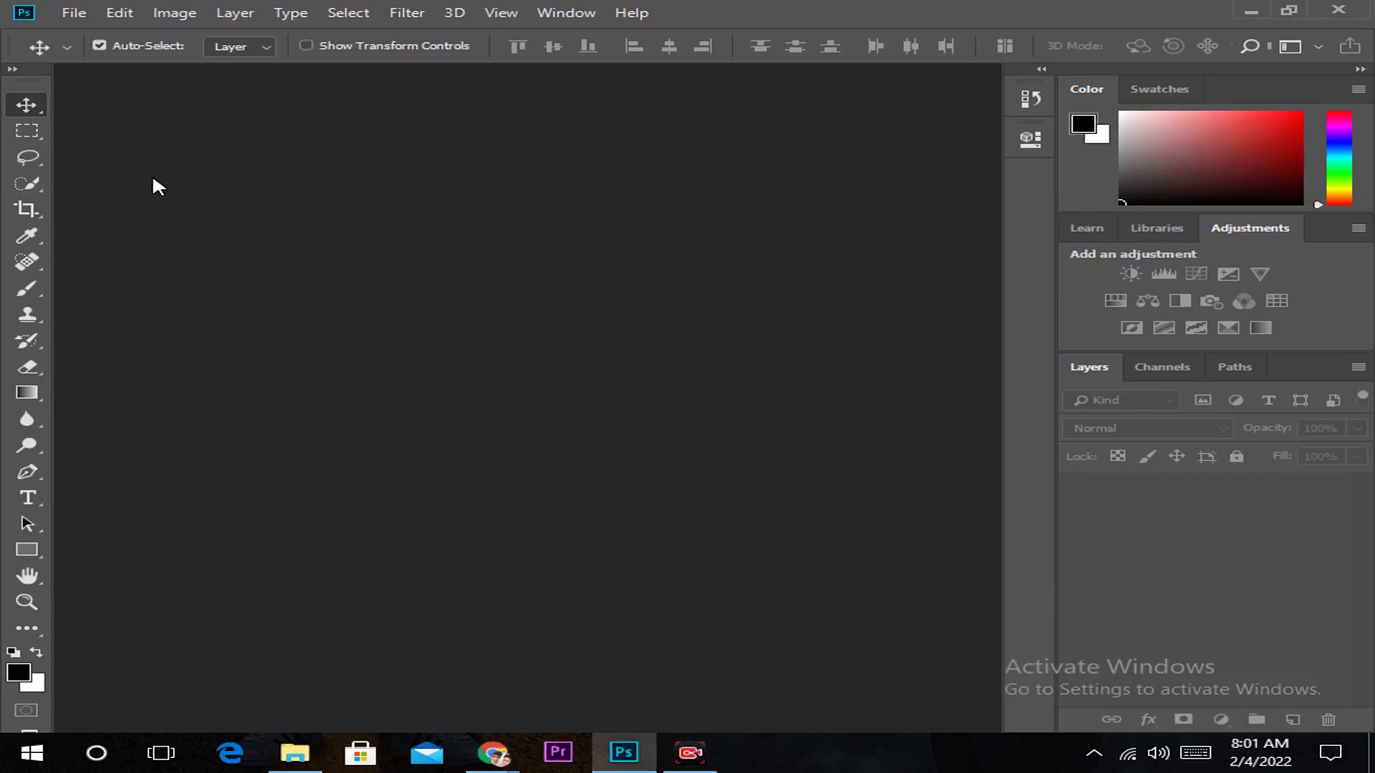
{"action": "left_click", "coordinate": [72, 13]}
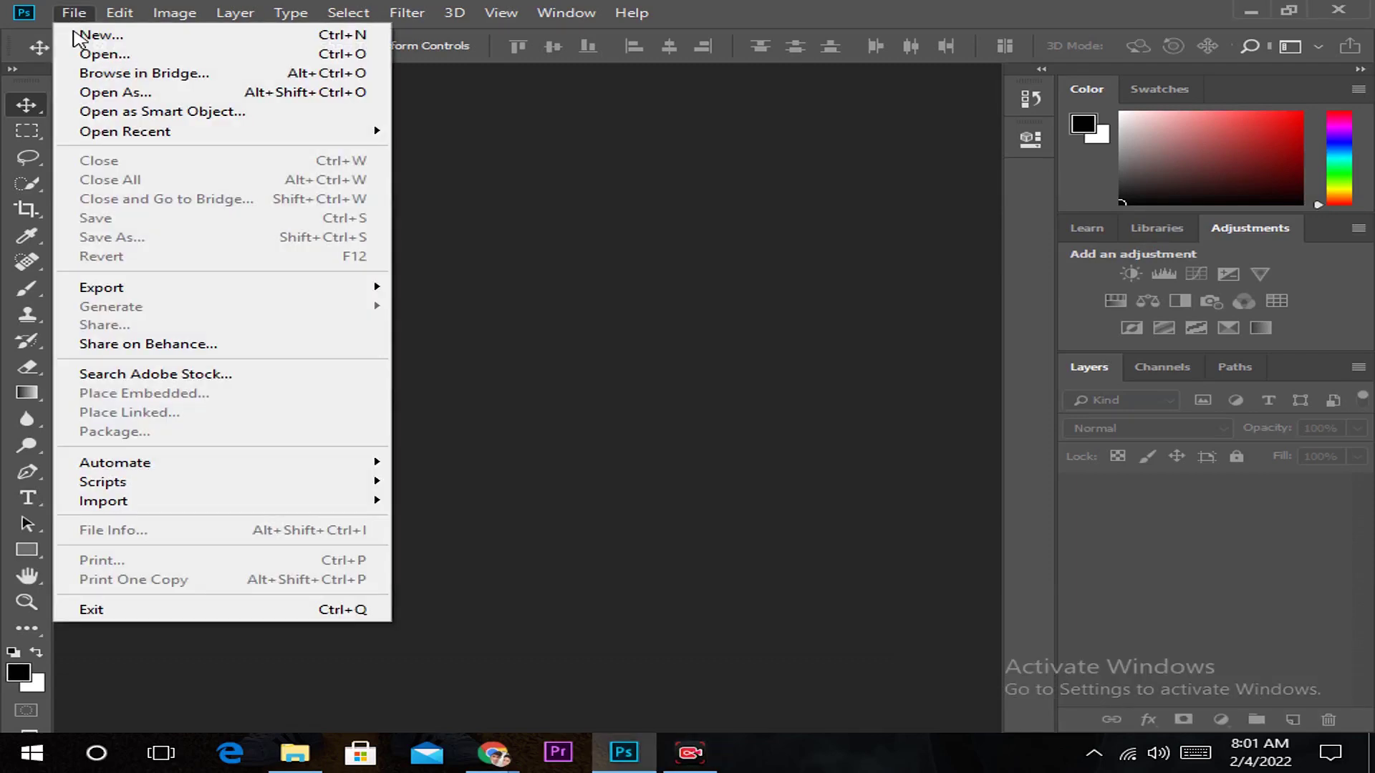
Open DSC_0025 and duplicate its Background layer as Background copy.
{"action": "left_click", "coordinate": [91, 63]}
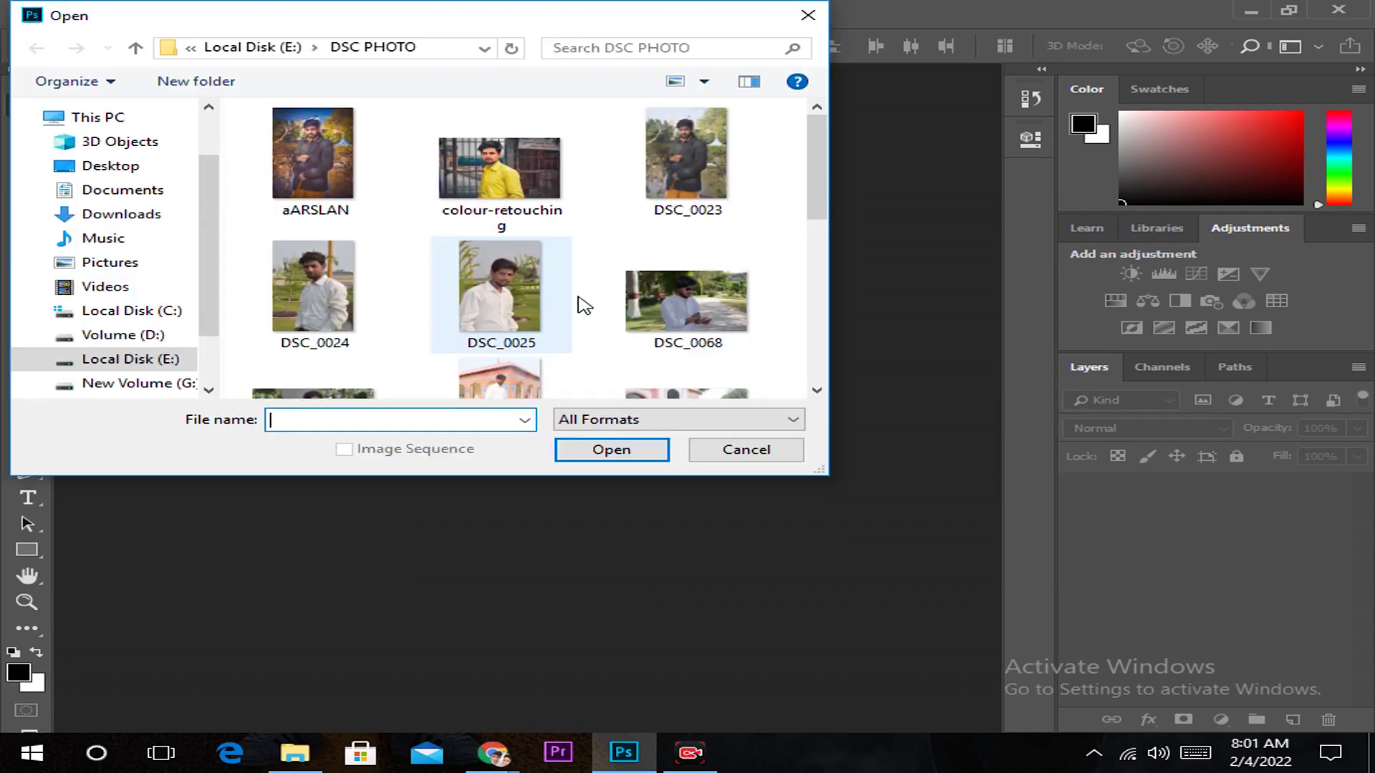
{"action": "left_click", "coordinate": [517, 267]}
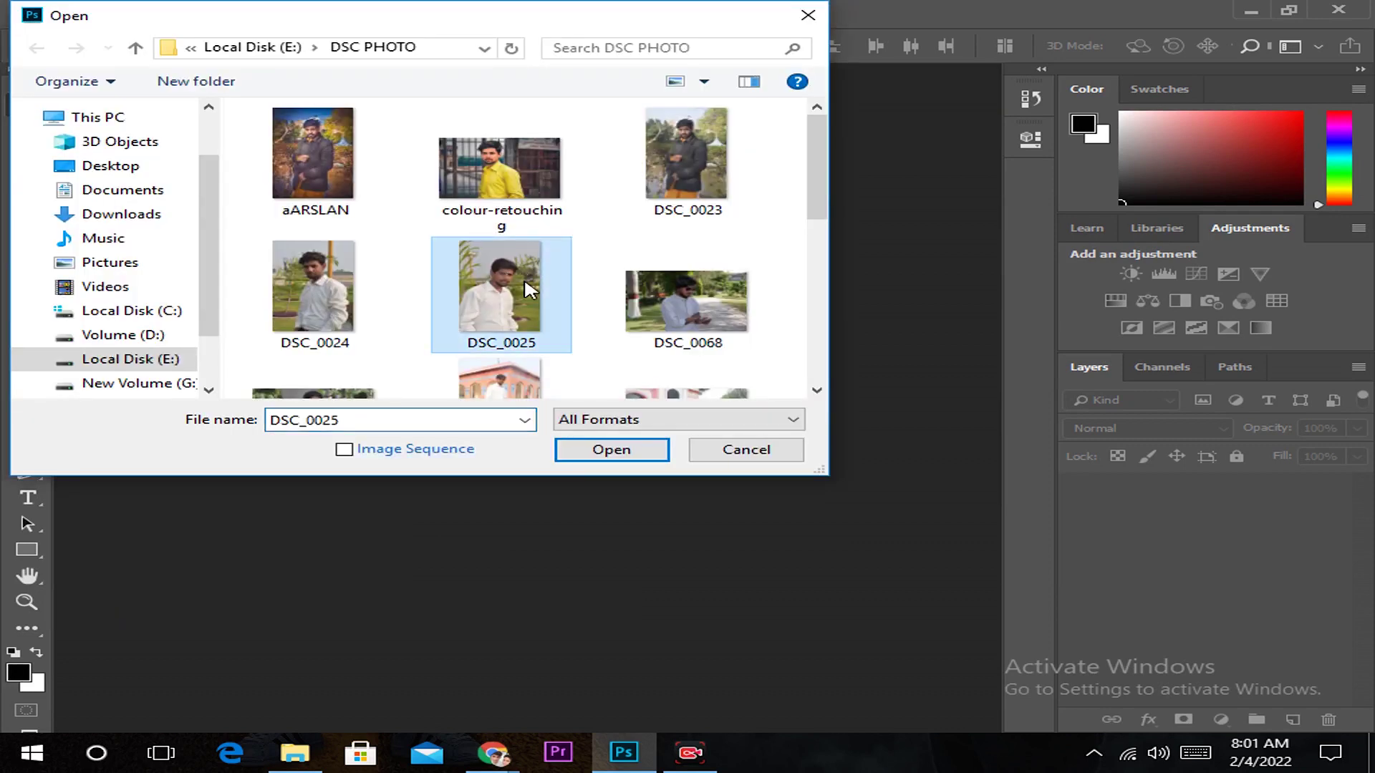
{"action": "left_click", "coordinate": [630, 456]}
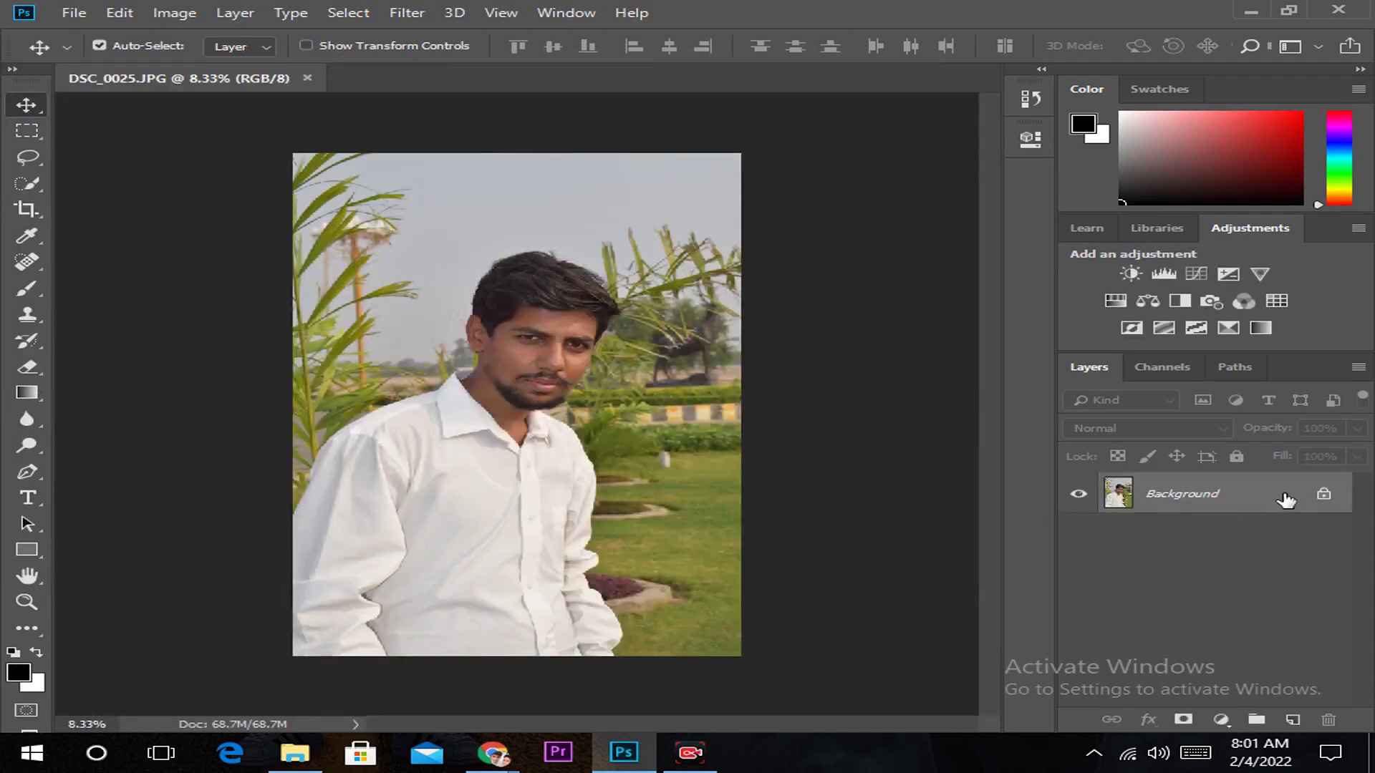
{"action": "left_click_drag", "start_coordinate": [1285, 499], "coordinate": [1294, 716]}
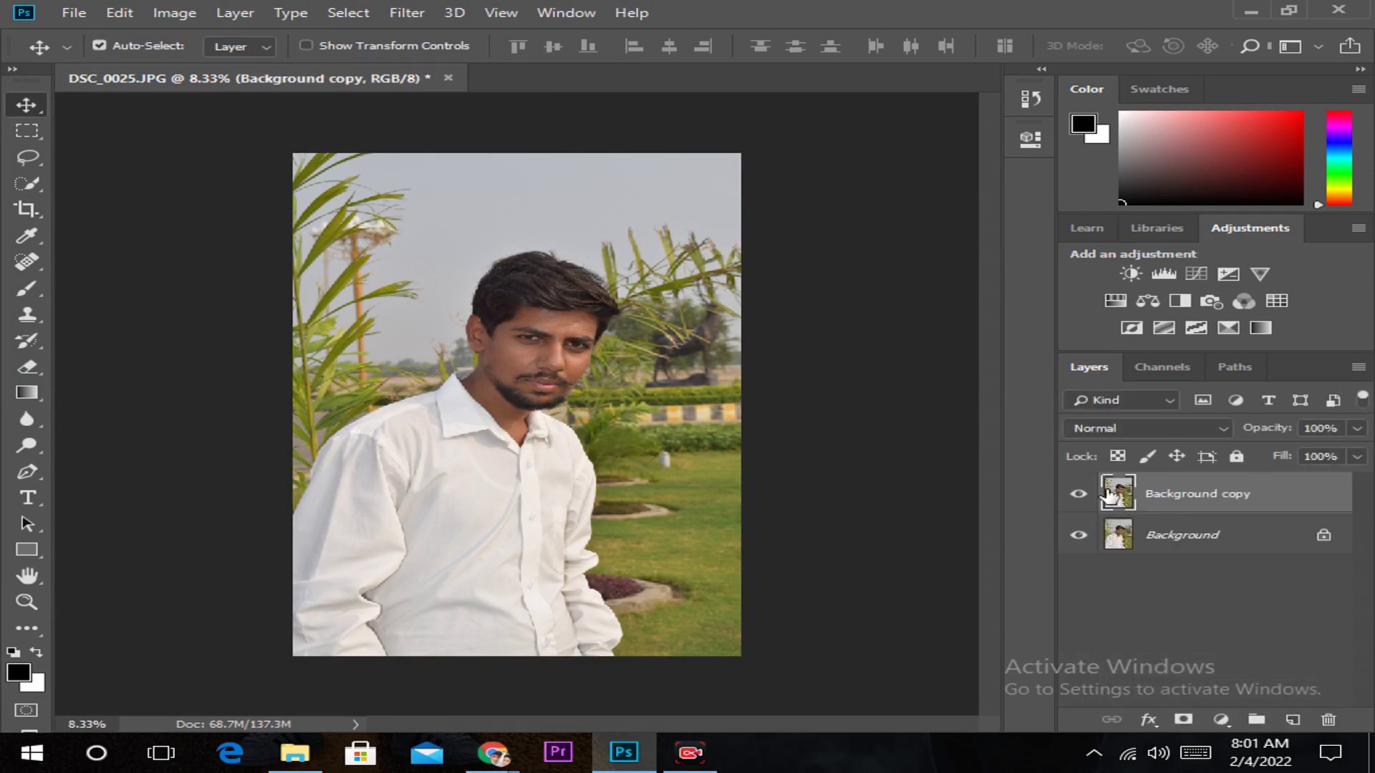
Launch the Camera Raw Filter and set Contrast -70, Highlights +7, Whites +33.
{"action": "left_click", "coordinate": [410, 16]}
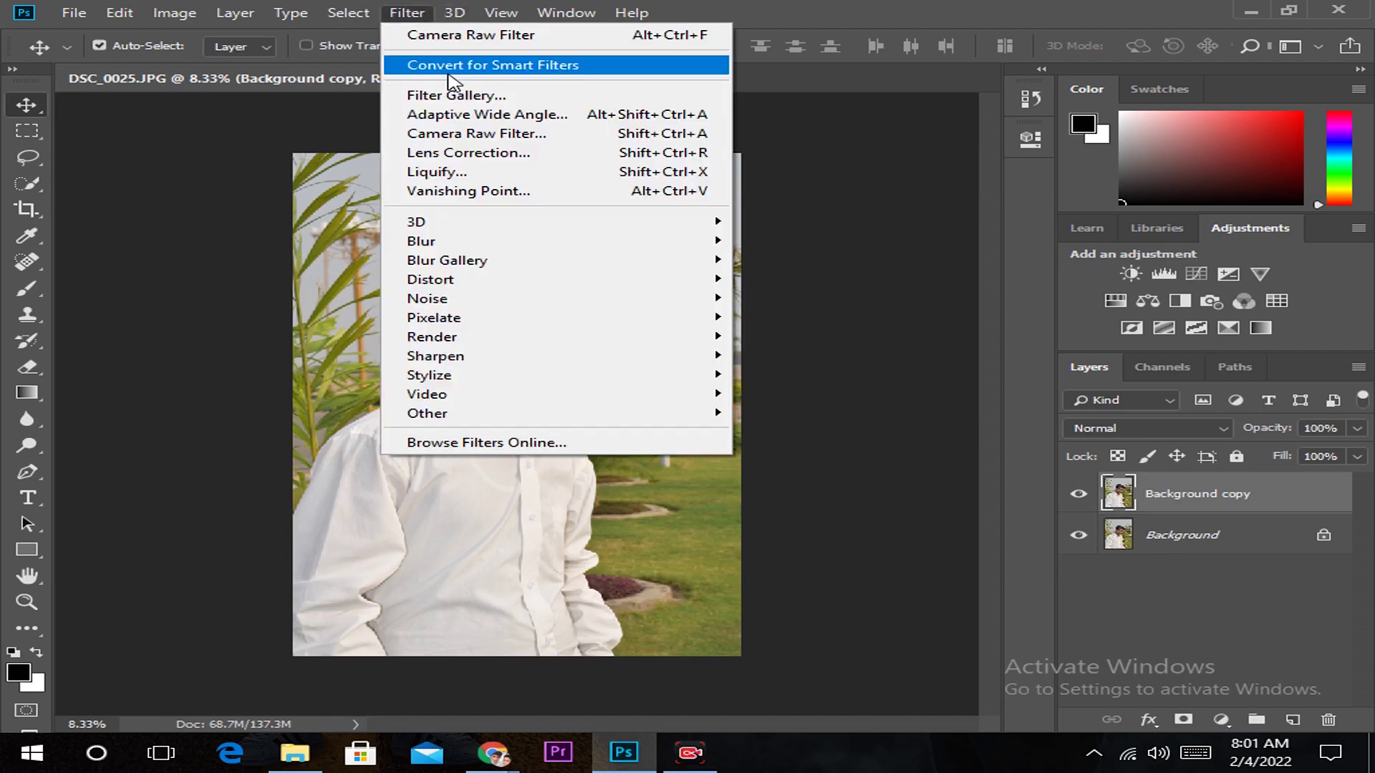
{"action": "left_click", "coordinate": [458, 134]}
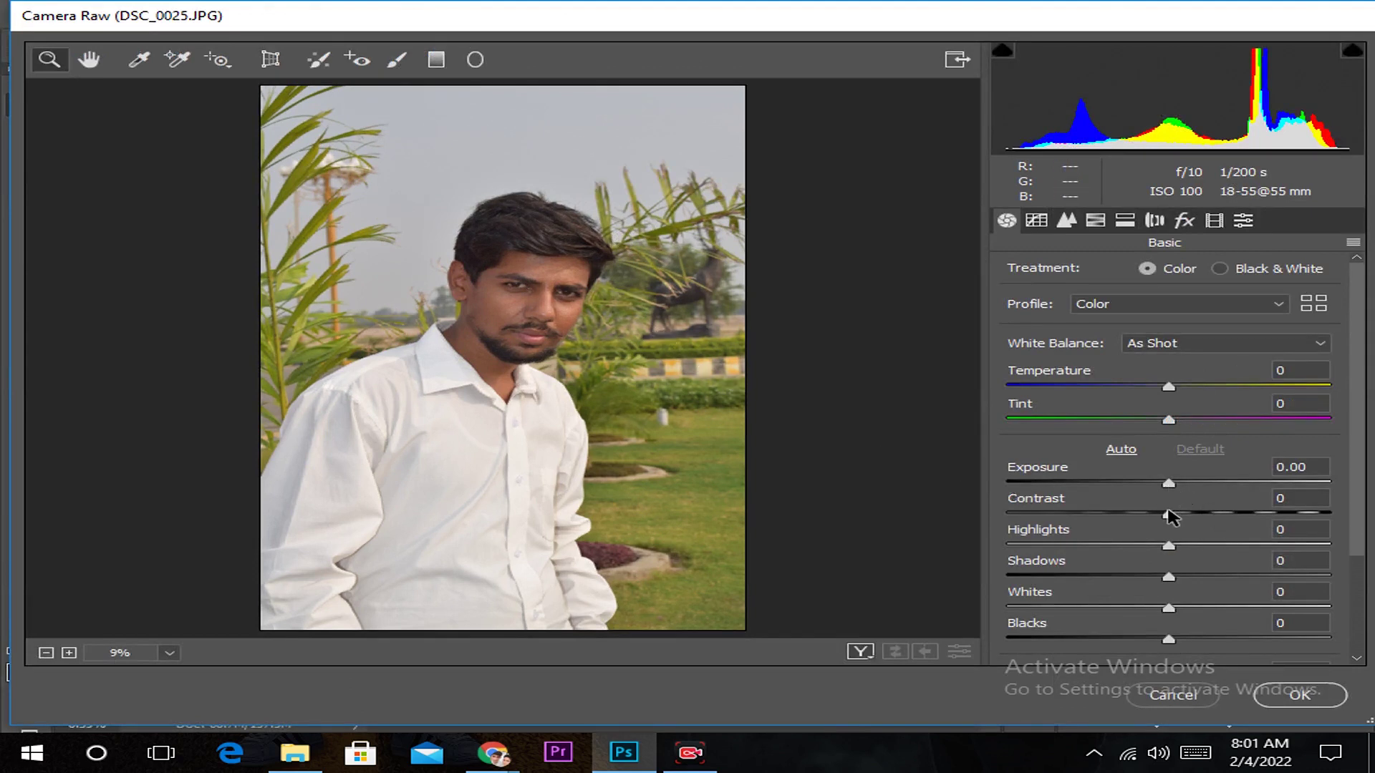
{"action": "mouse_move", "coordinate": [1167, 513]}
{"action": "left_mouse_down"}
{"action": "mouse_move", "coordinate": [1035, 513]}
{"action": "mouse_move", "coordinate": [1055, 513]}
{"action": "left_mouse_up"}
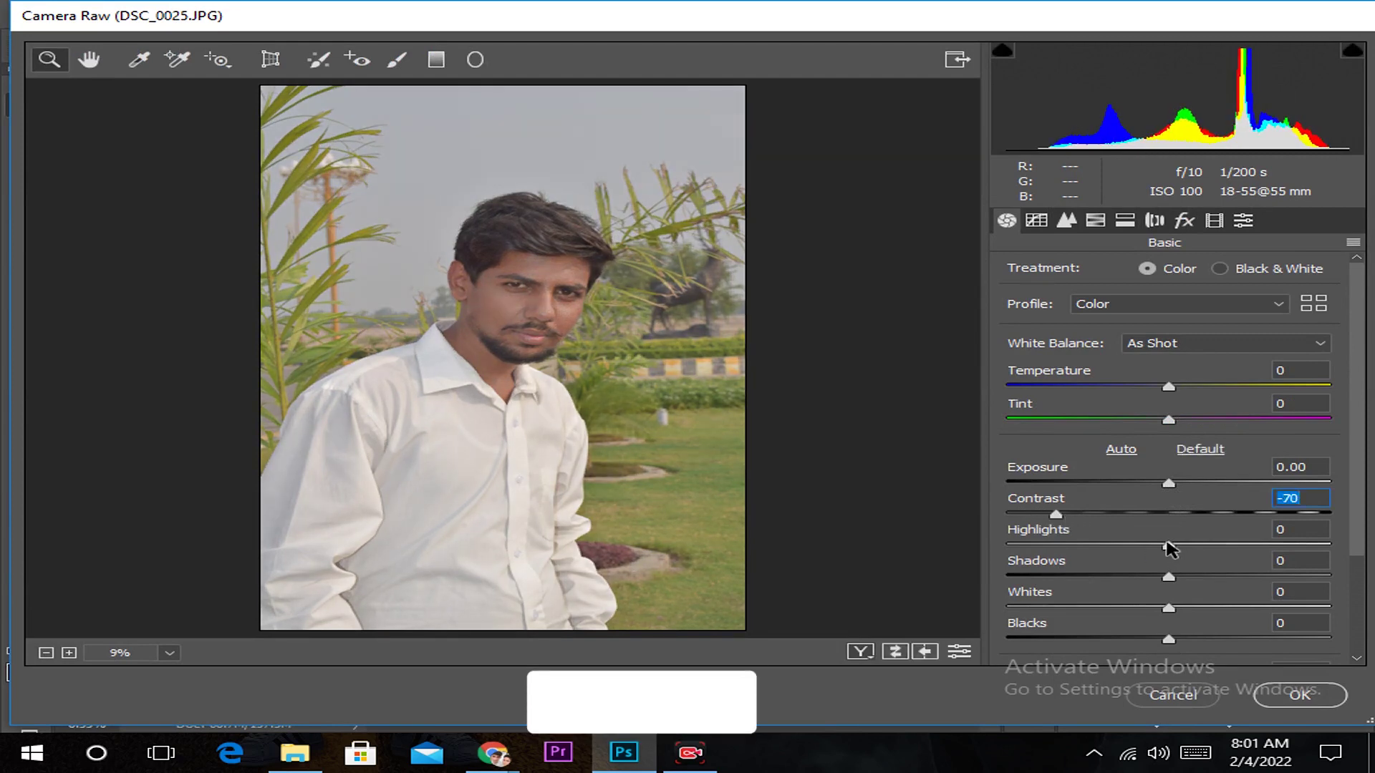
{"action": "left_click_drag", "start_coordinate": [1167, 544], "coordinate": [1273, 546]}
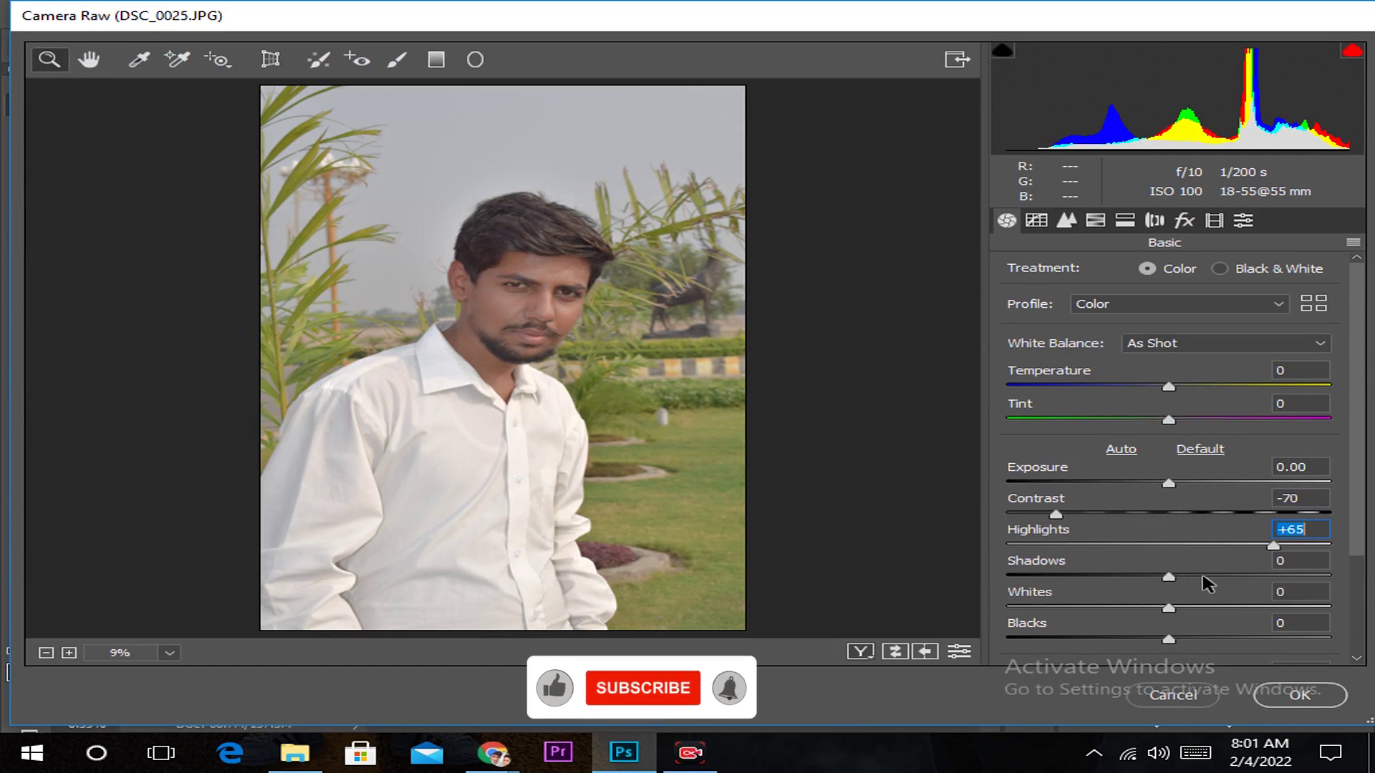
{"action": "mouse_move", "coordinate": [1169, 577]}
{"action": "left_mouse_down"}
{"action": "mouse_move", "coordinate": [1292, 576]}
{"action": "mouse_move", "coordinate": [1148, 547]}
{"action": "mouse_move", "coordinate": [1178, 546]}
{"action": "left_mouse_up"}
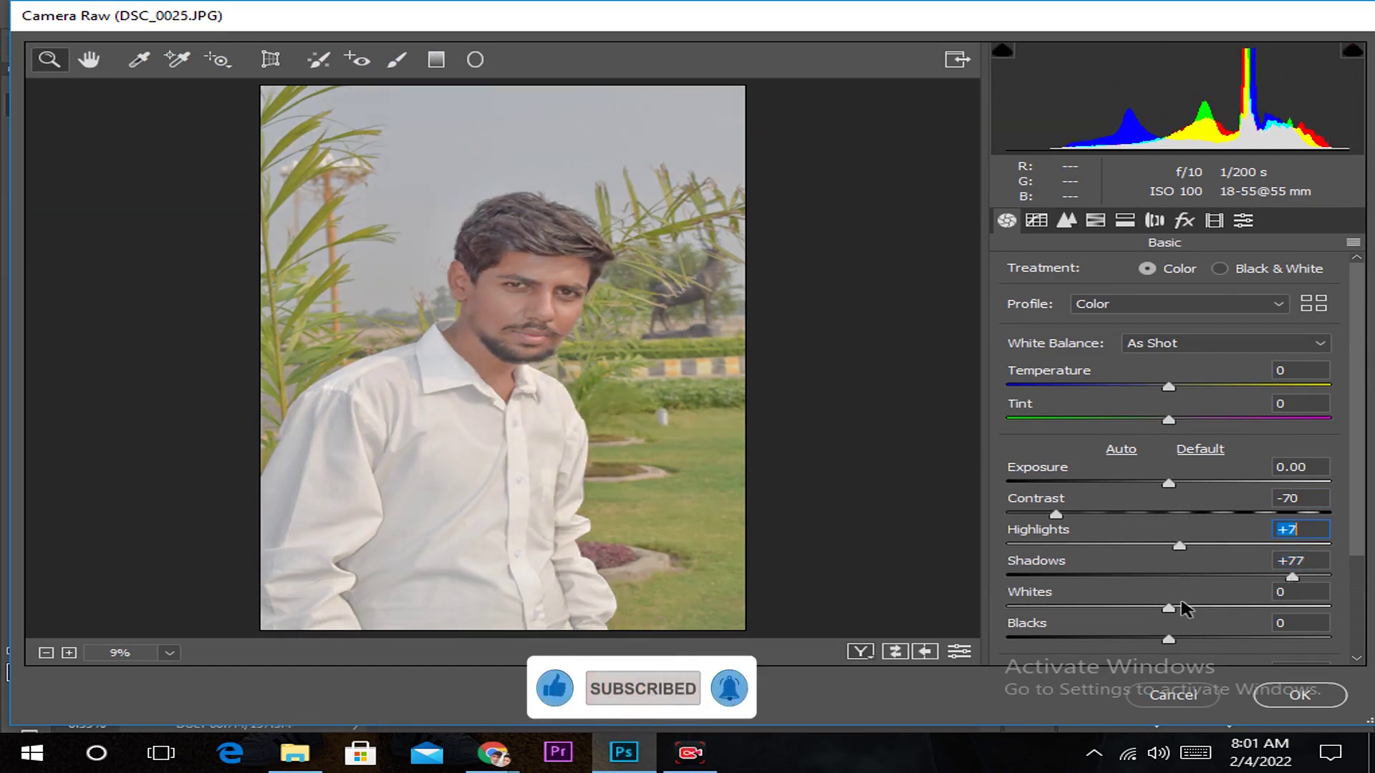
{"action": "mouse_move", "coordinate": [1169, 608]}
{"action": "left_mouse_down"}
{"action": "mouse_move", "coordinate": [1258, 609]}
{"action": "mouse_move", "coordinate": [1223, 608]}
{"action": "left_mouse_up"}
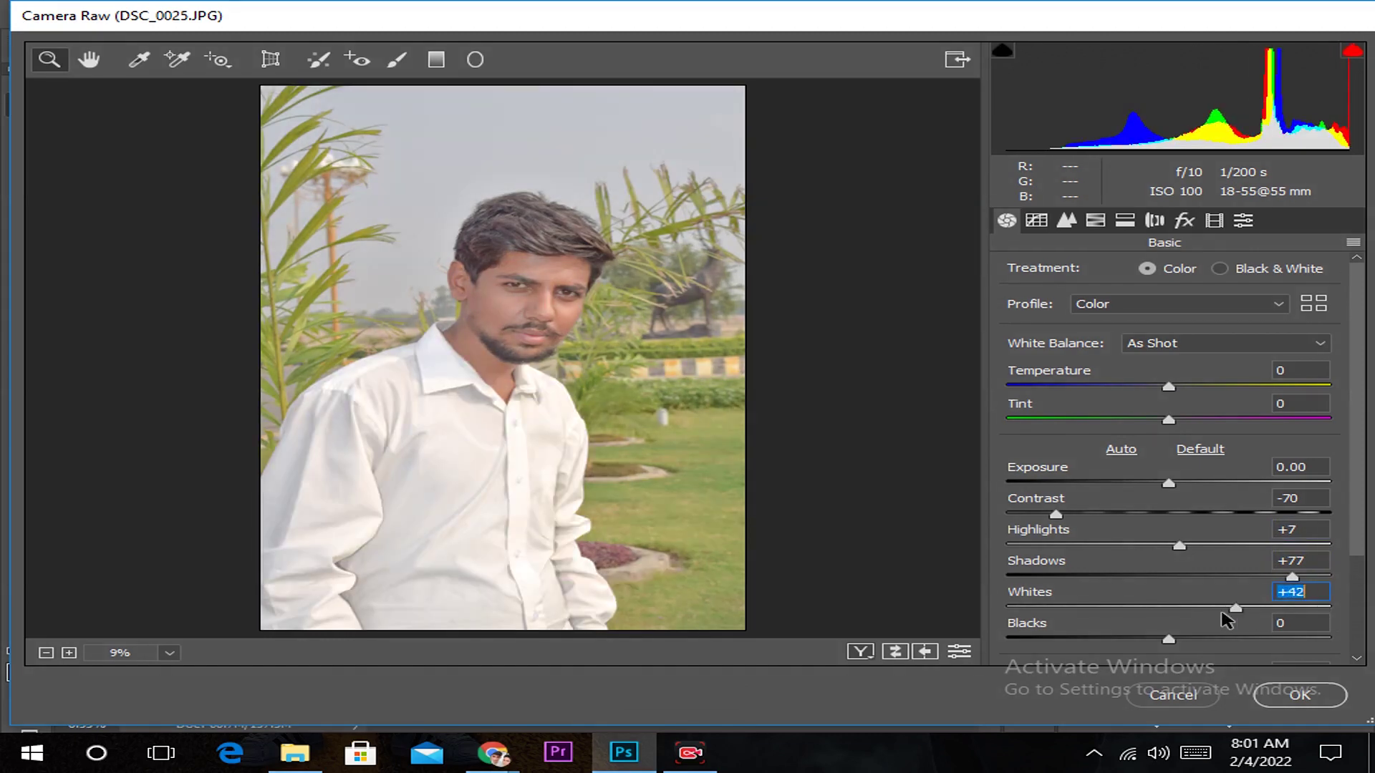
Raise Blacks to +38 and Shadows to +80 for a faded look.
{"action": "scroll", "coordinate": [1229, 605], "scroll_direction": "down", "scroll_amount": 1}
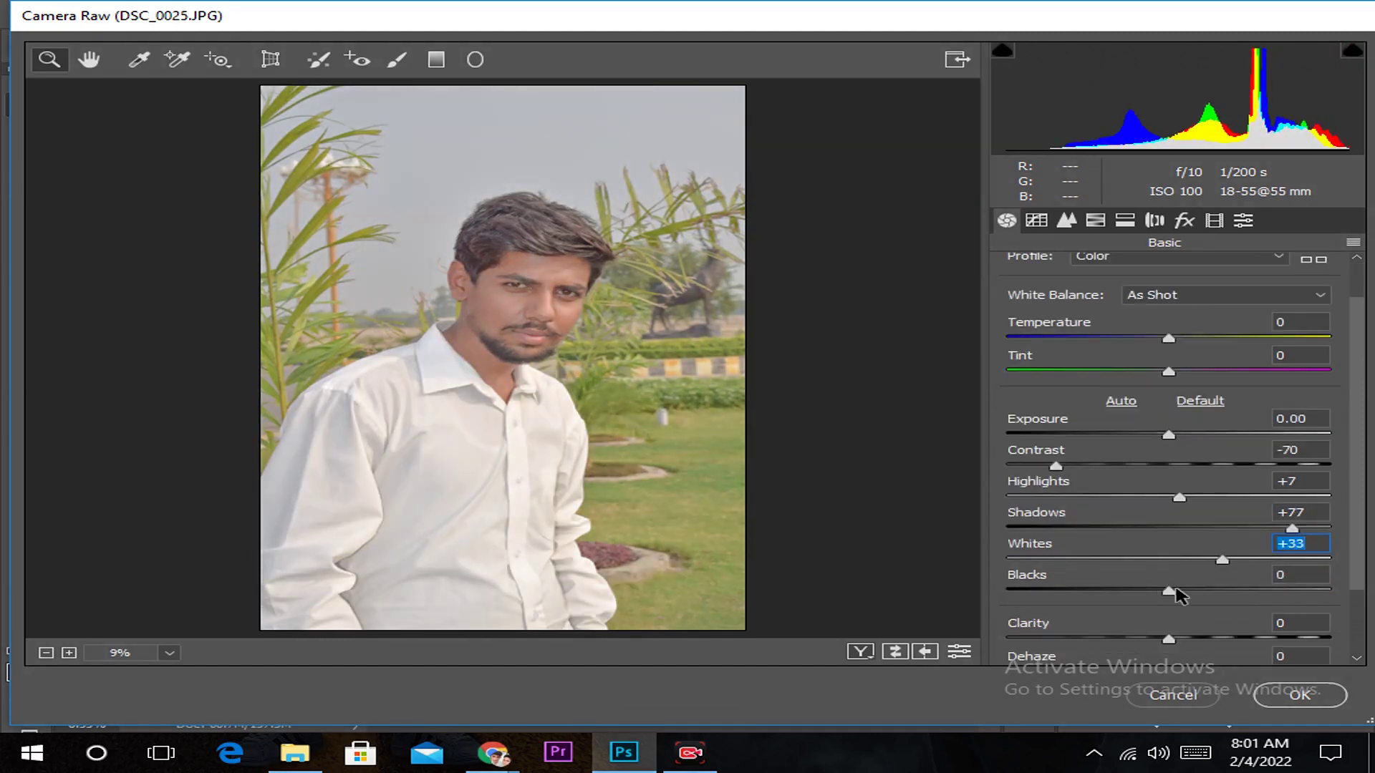
{"action": "mouse_move", "coordinate": [1174, 592]}
{"action": "left_mouse_down"}
{"action": "mouse_move", "coordinate": [1114, 593]}
{"action": "mouse_move", "coordinate": [1243, 592]}
{"action": "mouse_move", "coordinate": [1230, 592]}
{"action": "left_mouse_up"}
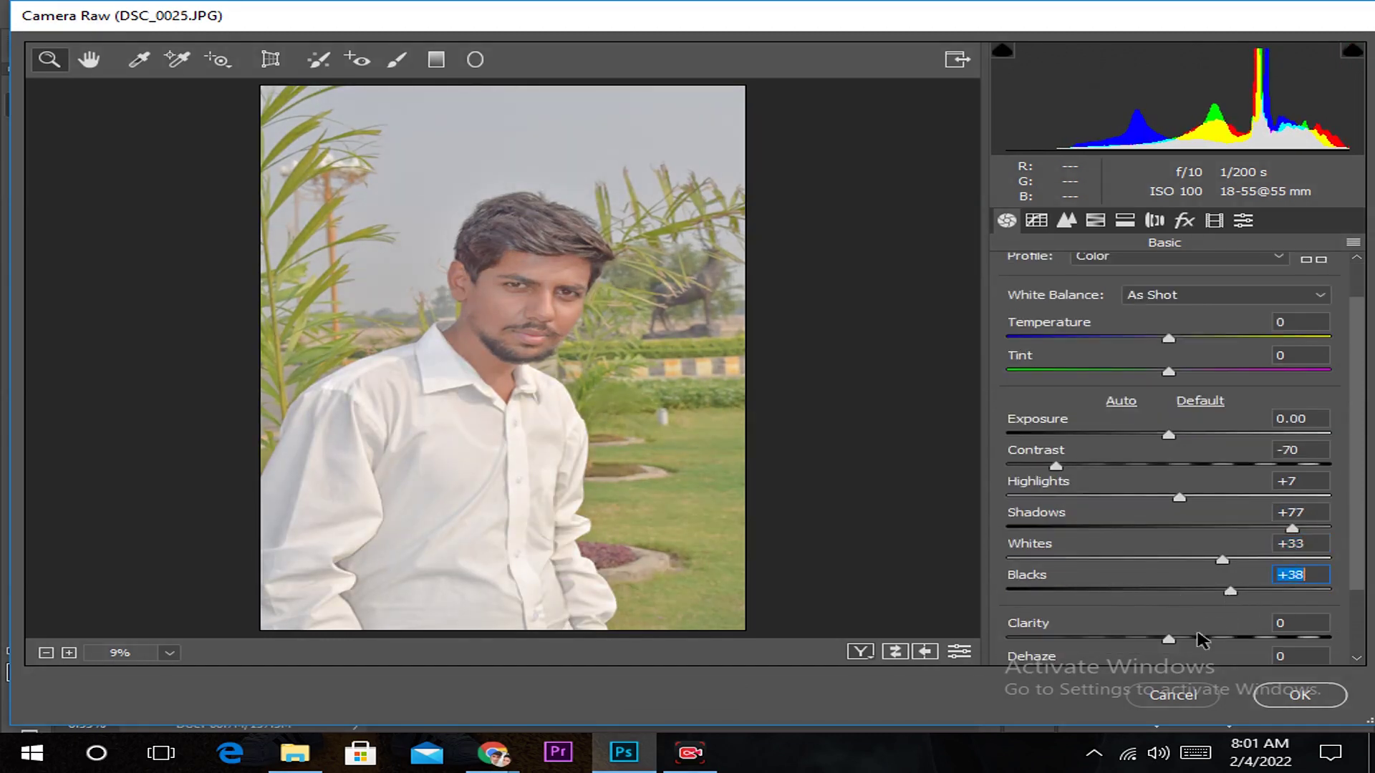
{"action": "scroll", "coordinate": [1180, 608], "scroll_direction": "down", "scroll_amount": 1}
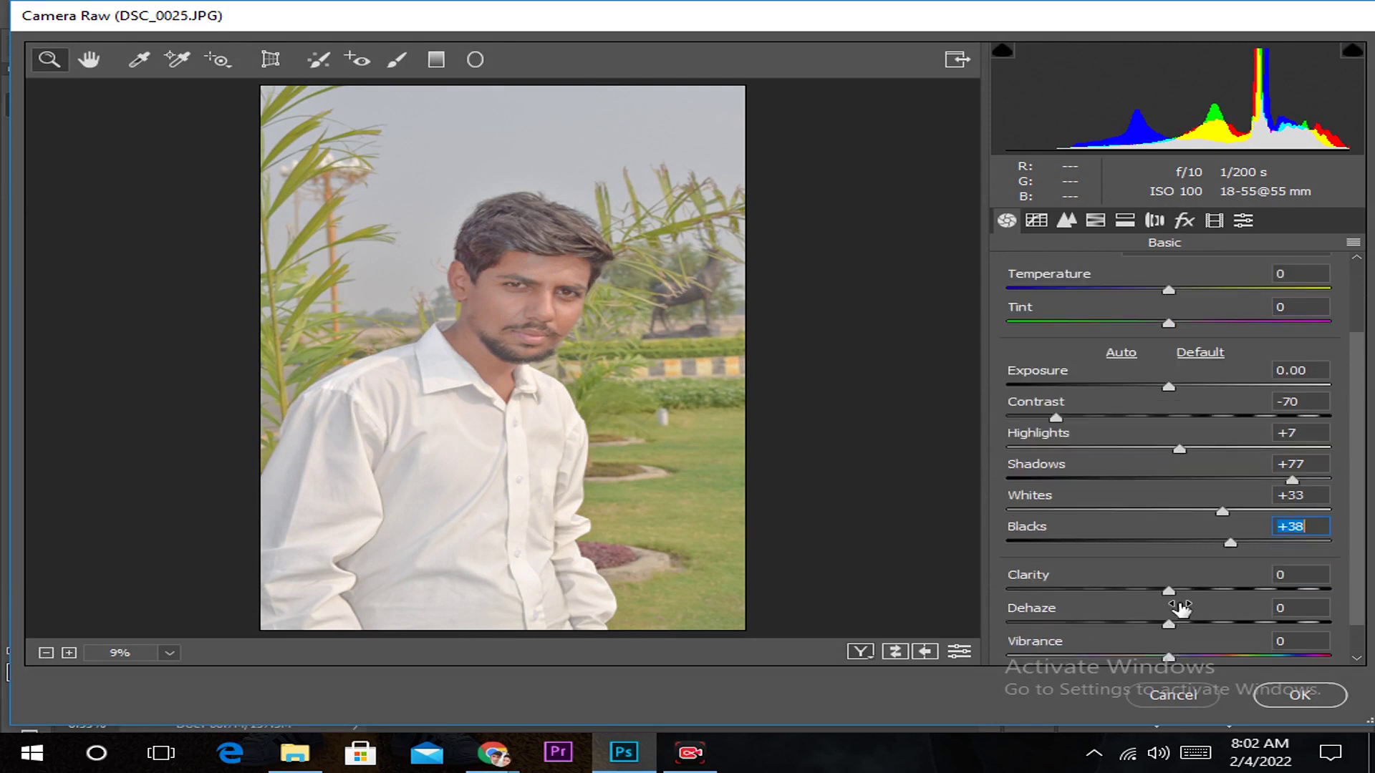
{"action": "scroll", "coordinate": [1170, 569], "scroll_direction": "up", "scroll_amount": 2}
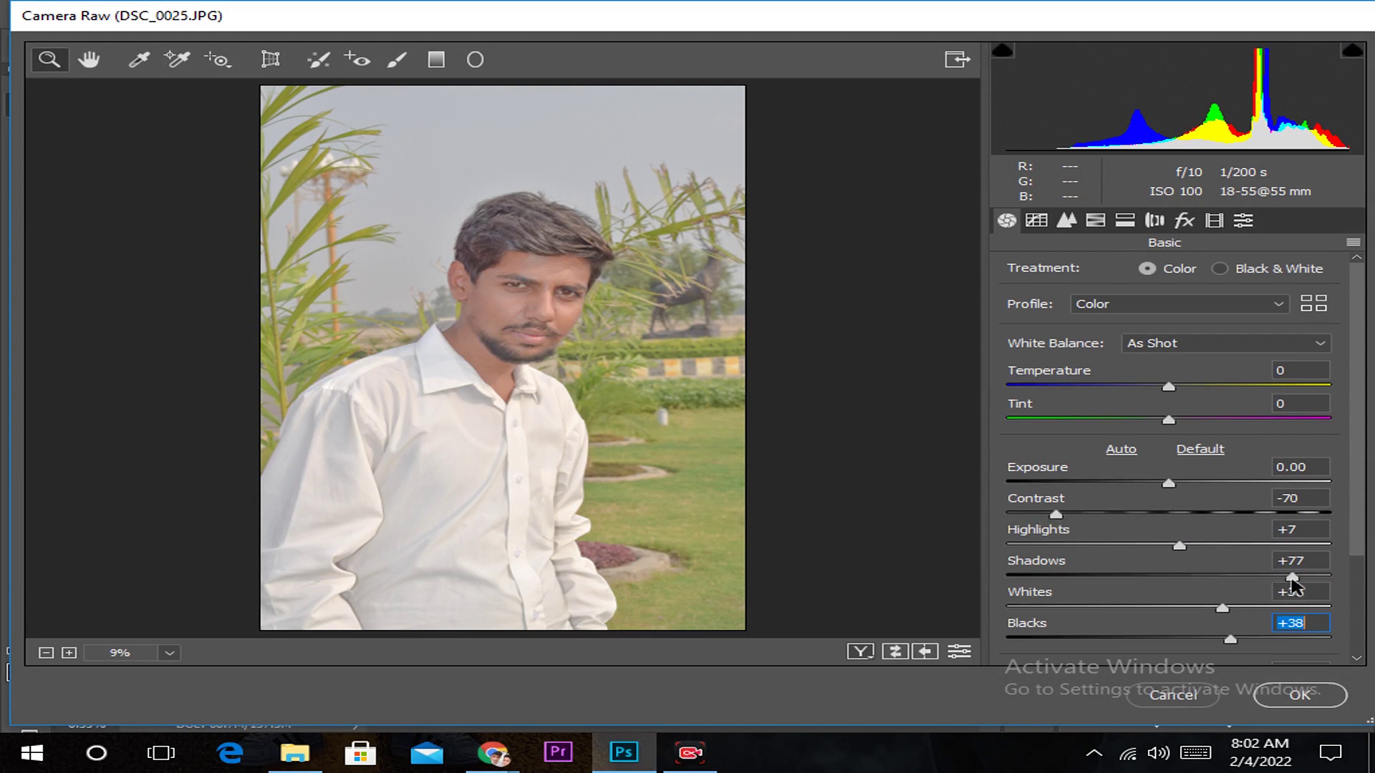
{"action": "left_click_drag", "start_coordinate": [1291, 579], "coordinate": [1297, 579]}
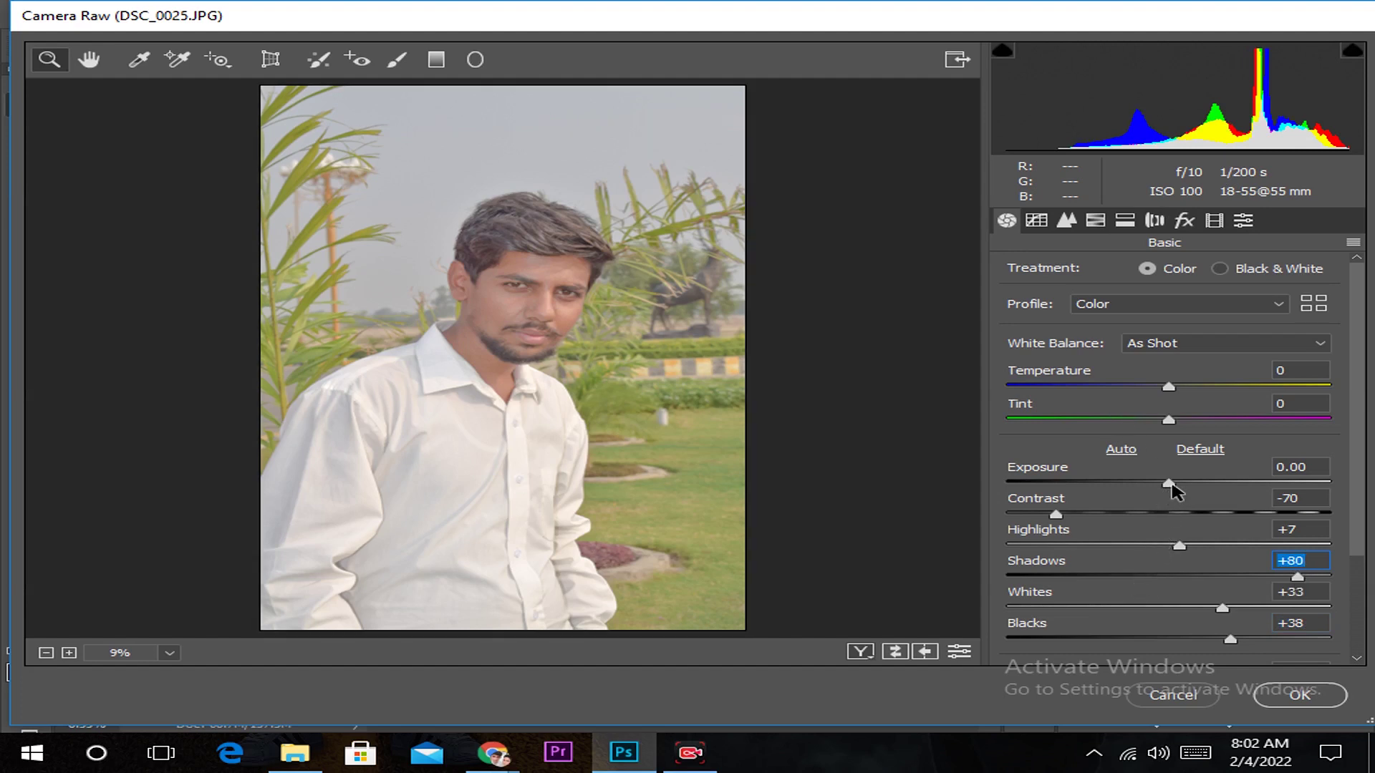
{"action": "left_click", "coordinate": [1095, 220]}
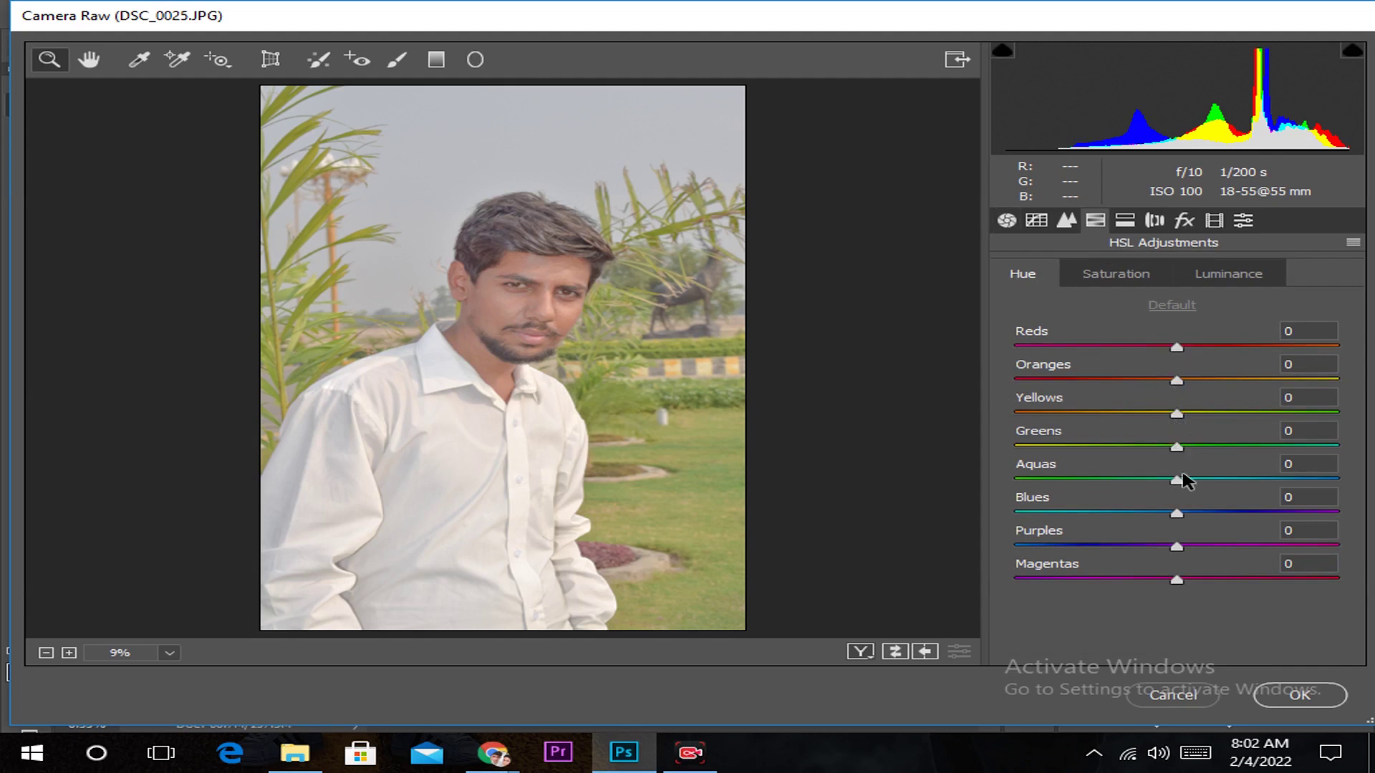
Shift the Aquas hue and boost Aquas and Blues saturation, Blues to +80.
{"action": "left_click_drag", "start_coordinate": [1177, 480], "coordinate": [1080, 444]}
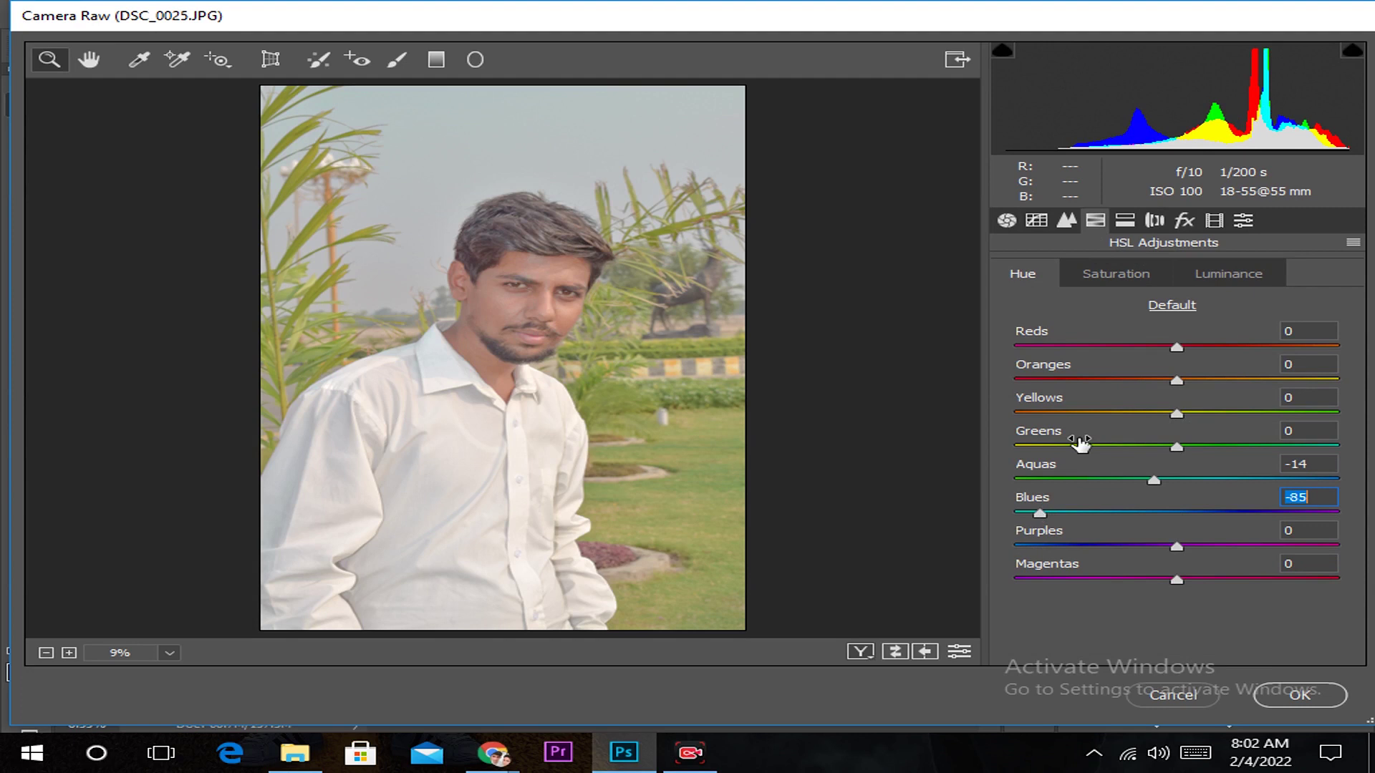
{"action": "left_click", "coordinate": [1119, 285]}
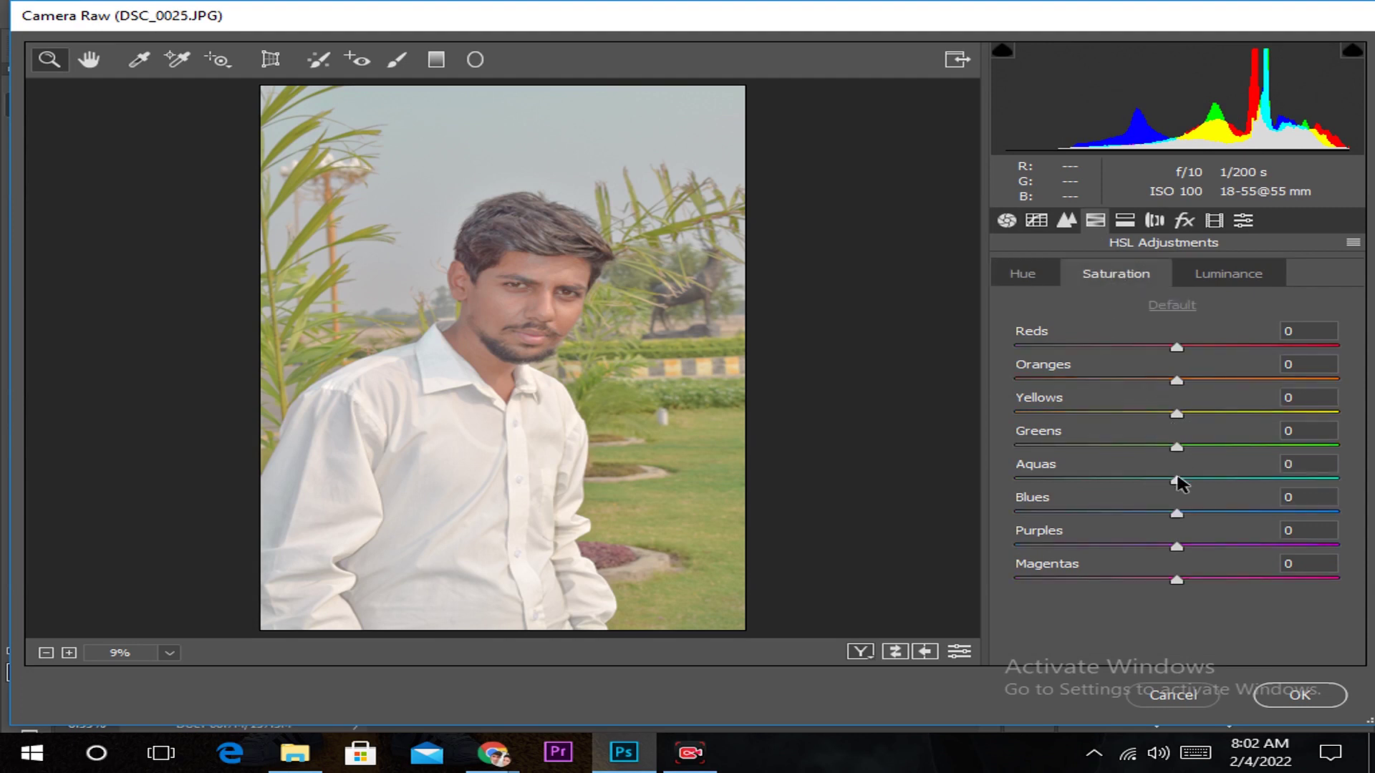
{"action": "left_click_drag", "start_coordinate": [1176, 480], "coordinate": [1301, 480]}
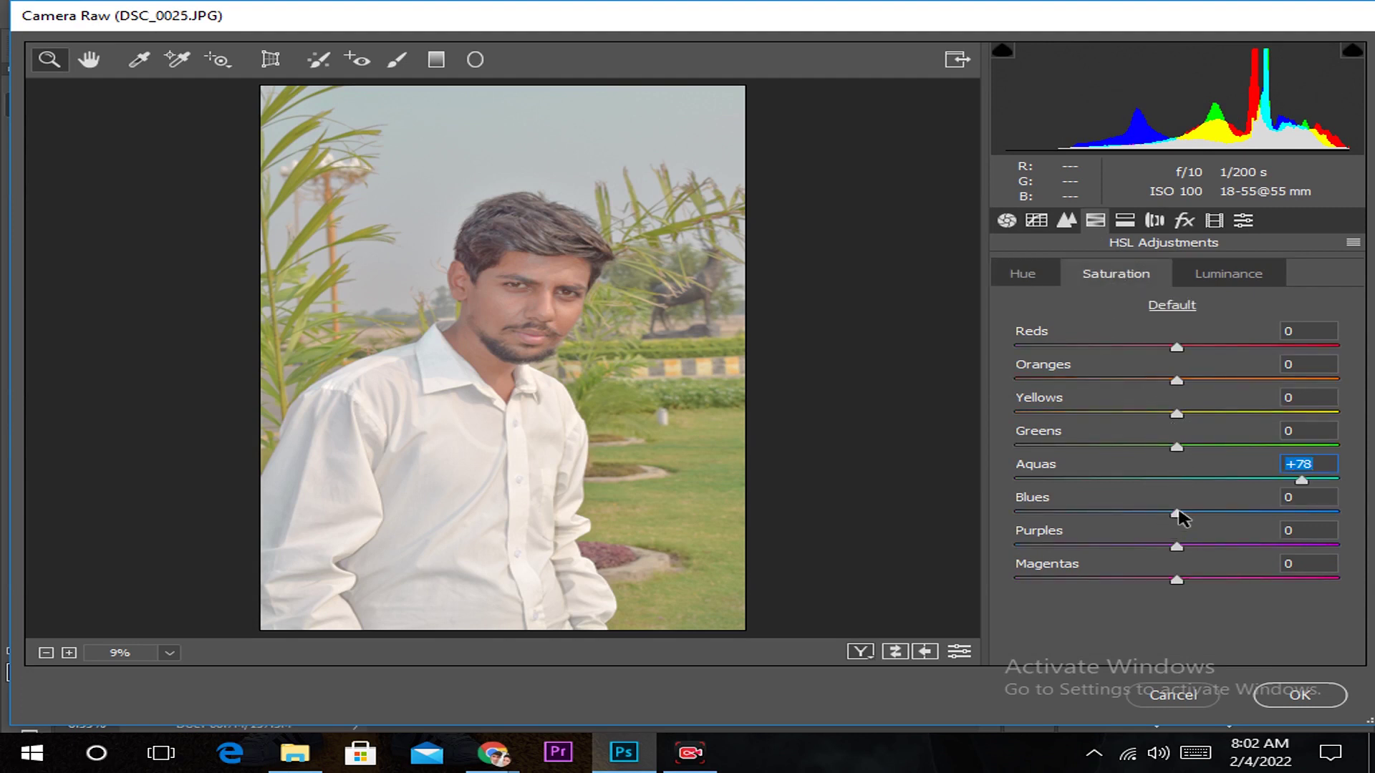
{"action": "left_click_drag", "start_coordinate": [1177, 513], "coordinate": [1307, 513]}
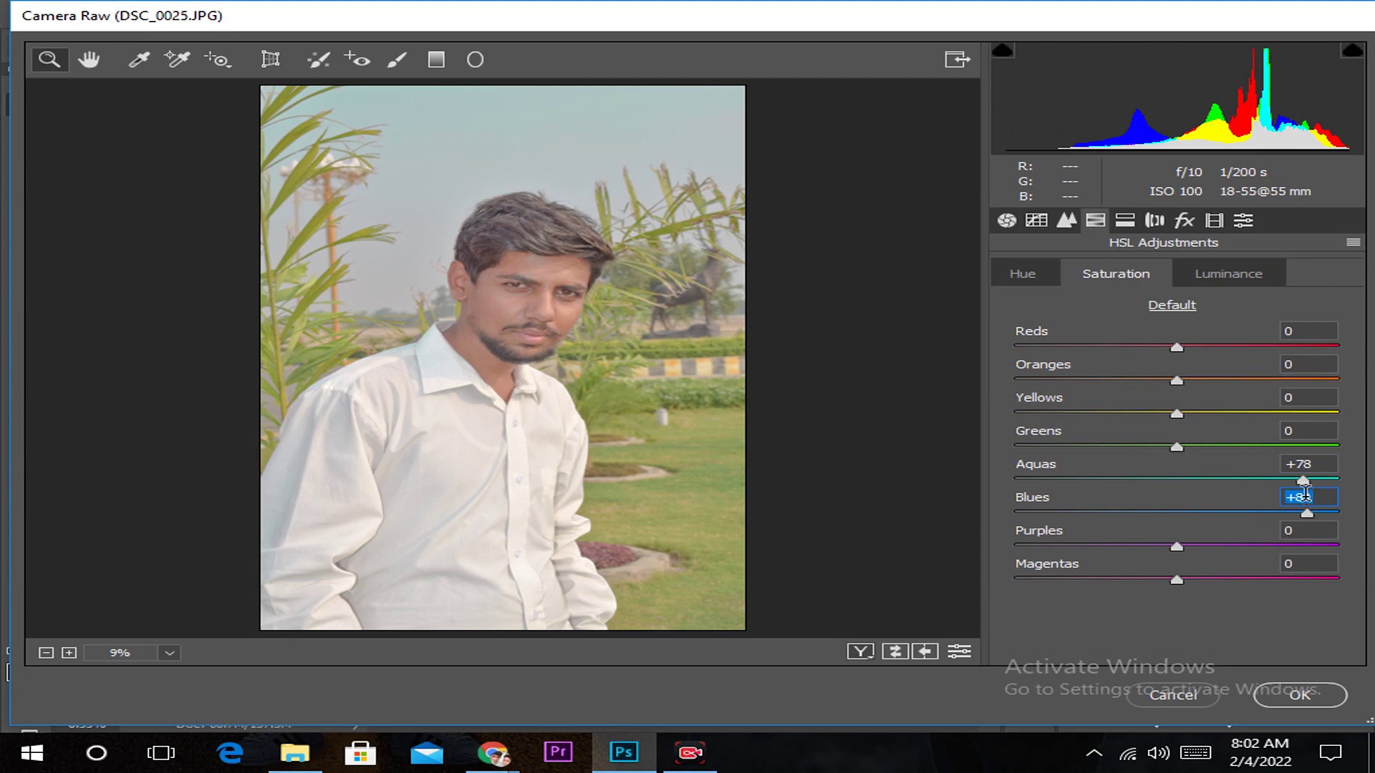
Set Aquas and Reds saturation to +100 and Oranges saturation to +38.
{"action": "left_click", "coordinate": [1304, 481]}
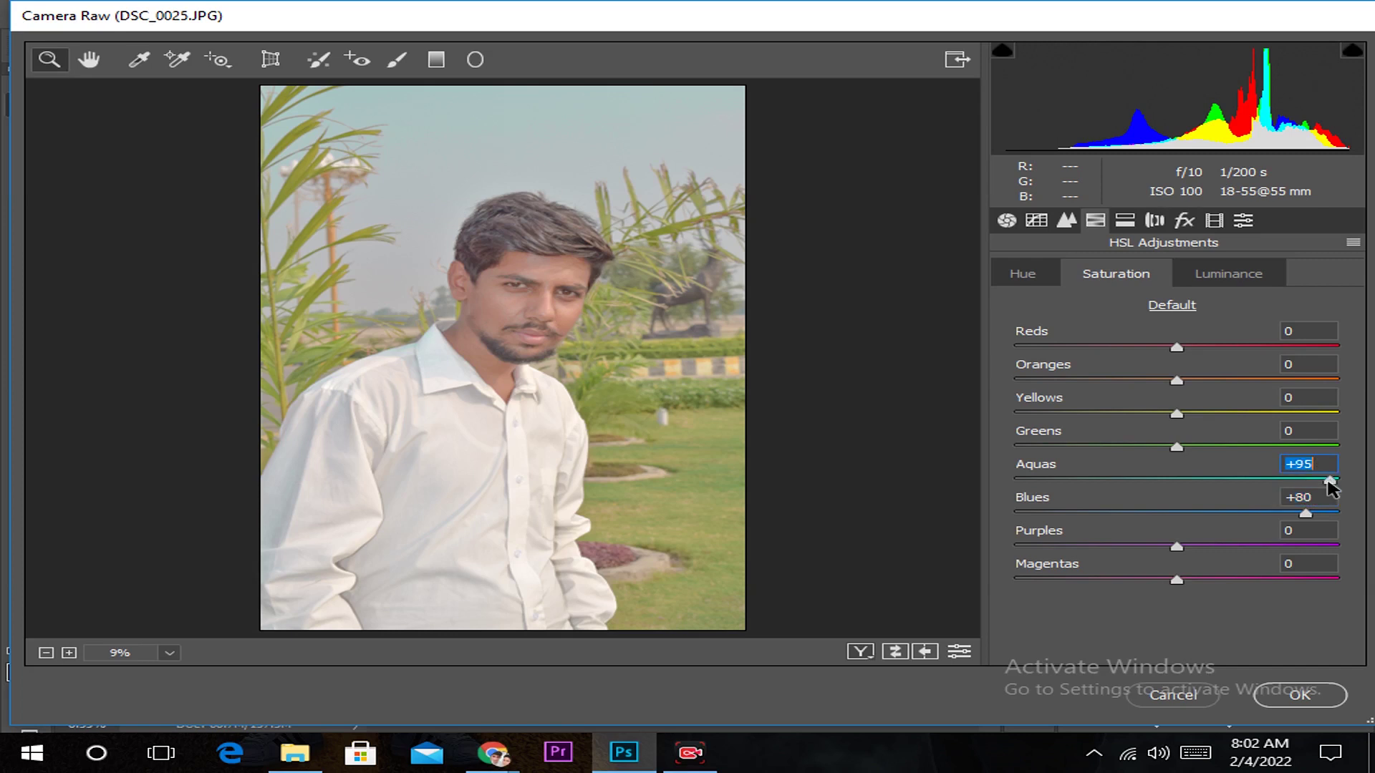
{"action": "left_click_drag", "start_coordinate": [1328, 481], "coordinate": [1340, 483]}
{"action": "mouse_move", "coordinate": [1177, 382]}
{"action": "left_mouse_down"}
{"action": "mouse_move", "coordinate": [1261, 394]}
{"action": "mouse_move", "coordinate": [1238, 390]}
{"action": "left_mouse_up"}
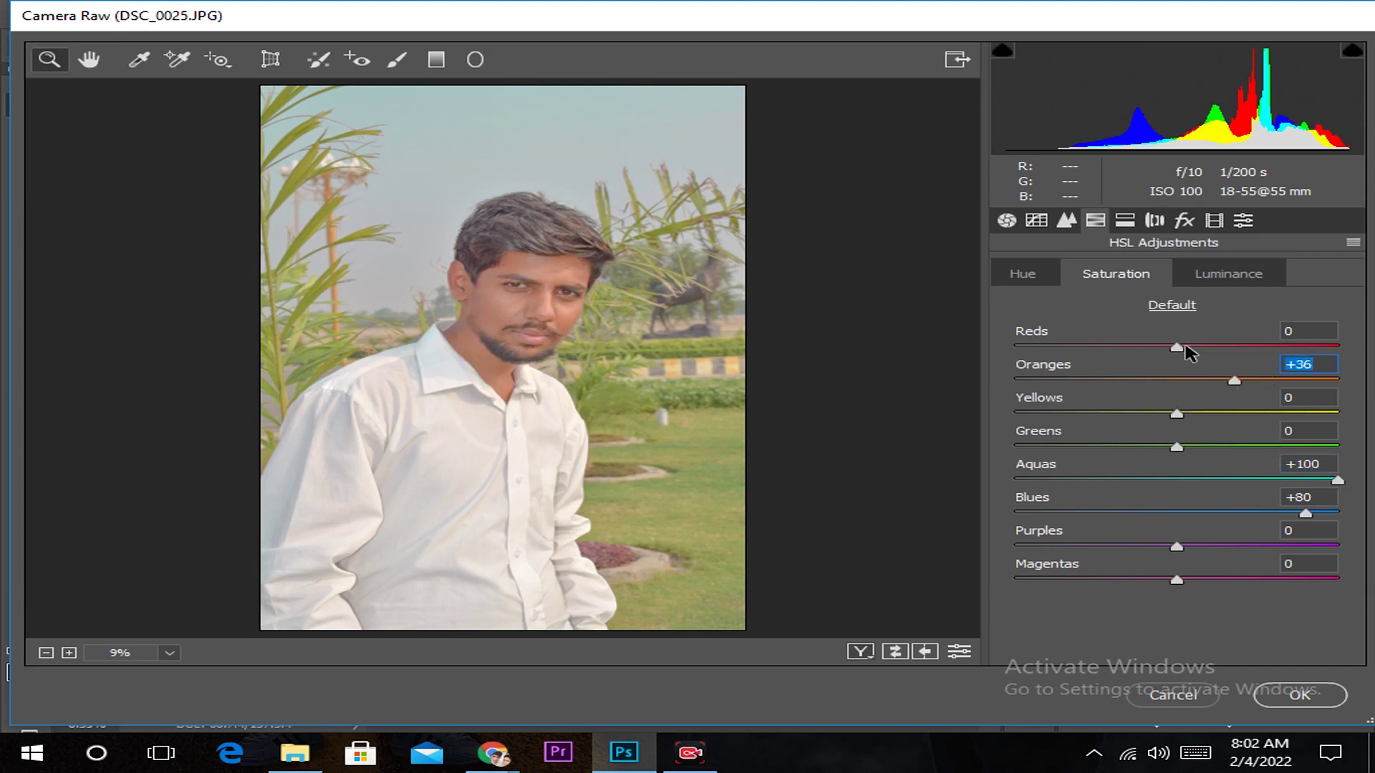
{"action": "left_click_drag", "start_coordinate": [1175, 347], "coordinate": [1371, 361]}
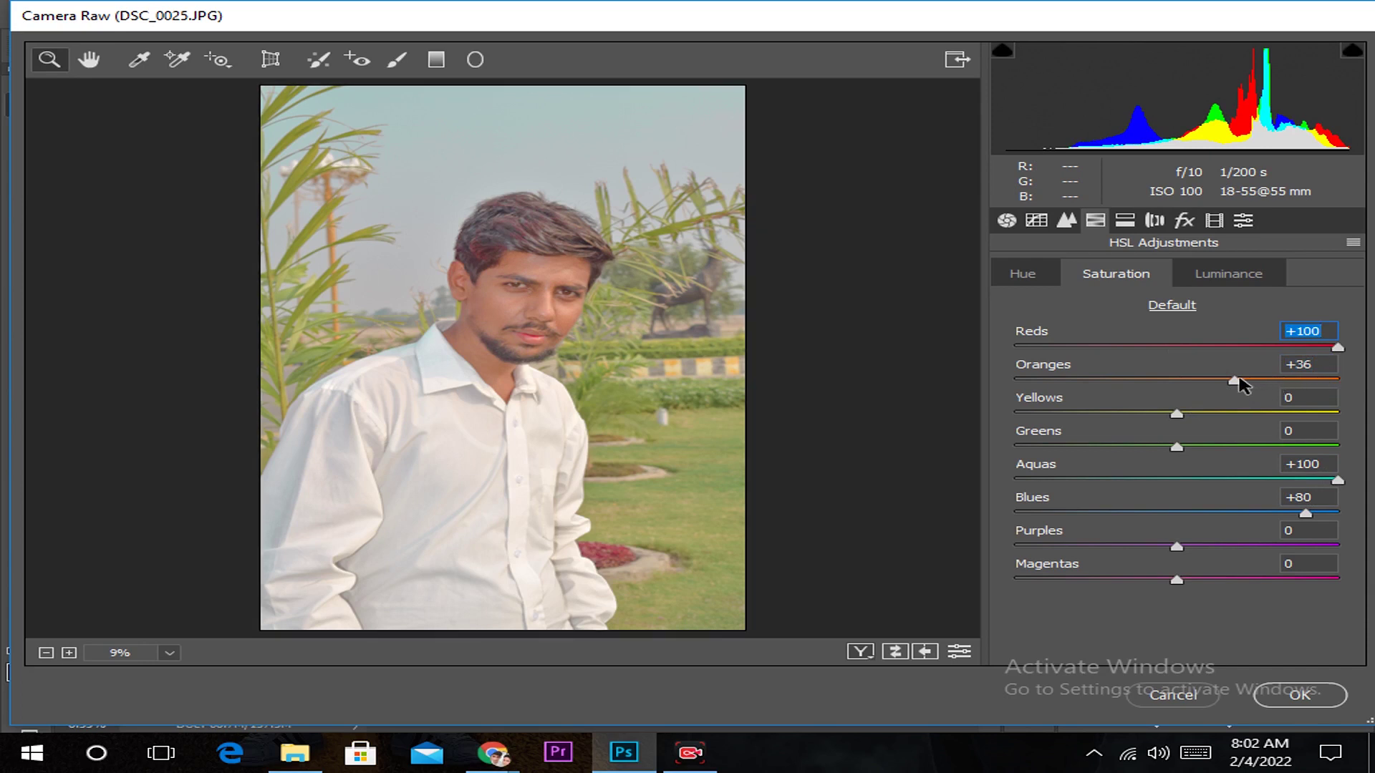
{"action": "left_click_drag", "start_coordinate": [1235, 381], "coordinate": [1239, 381]}
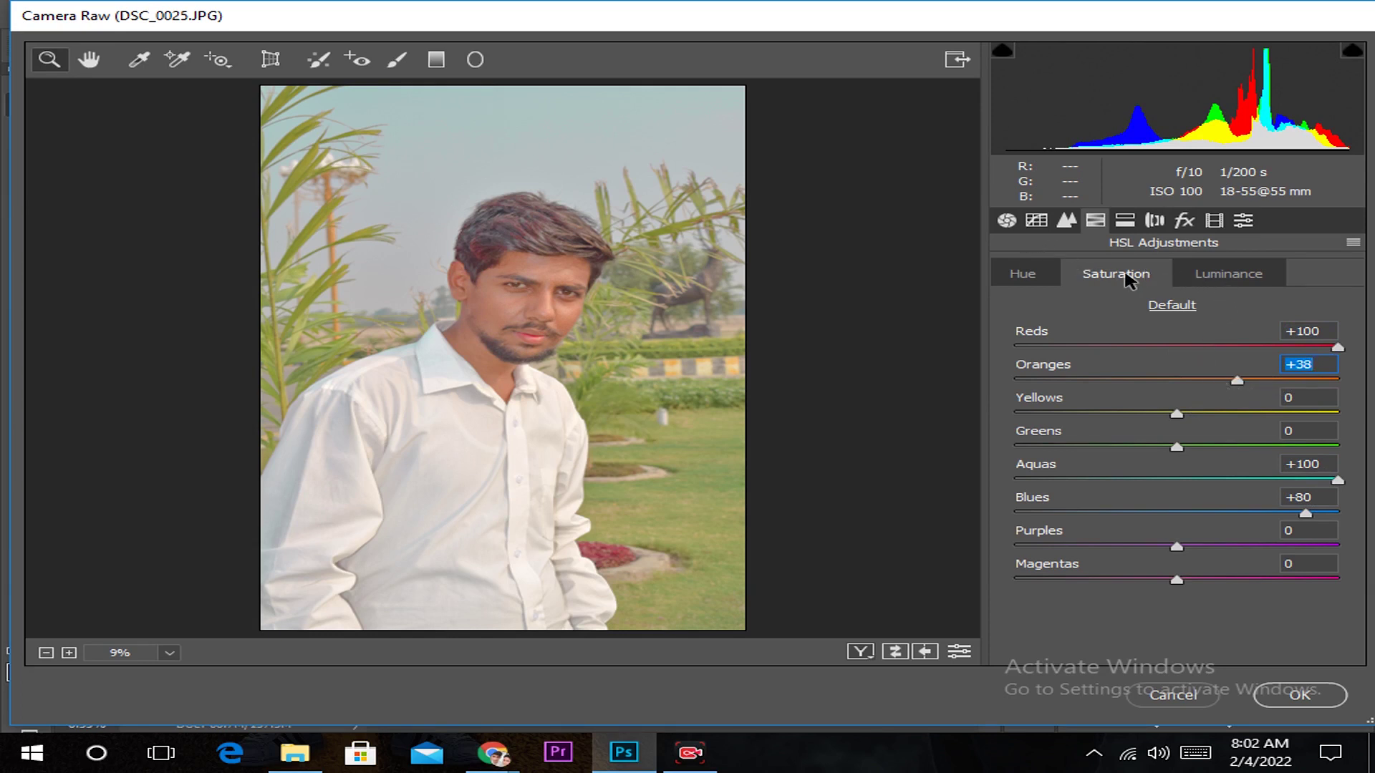
Set luminance Reds +7, Oranges +9, Aquas +44, Blues -37, and Oranges saturation +52.
{"action": "left_click", "coordinate": [1228, 274]}
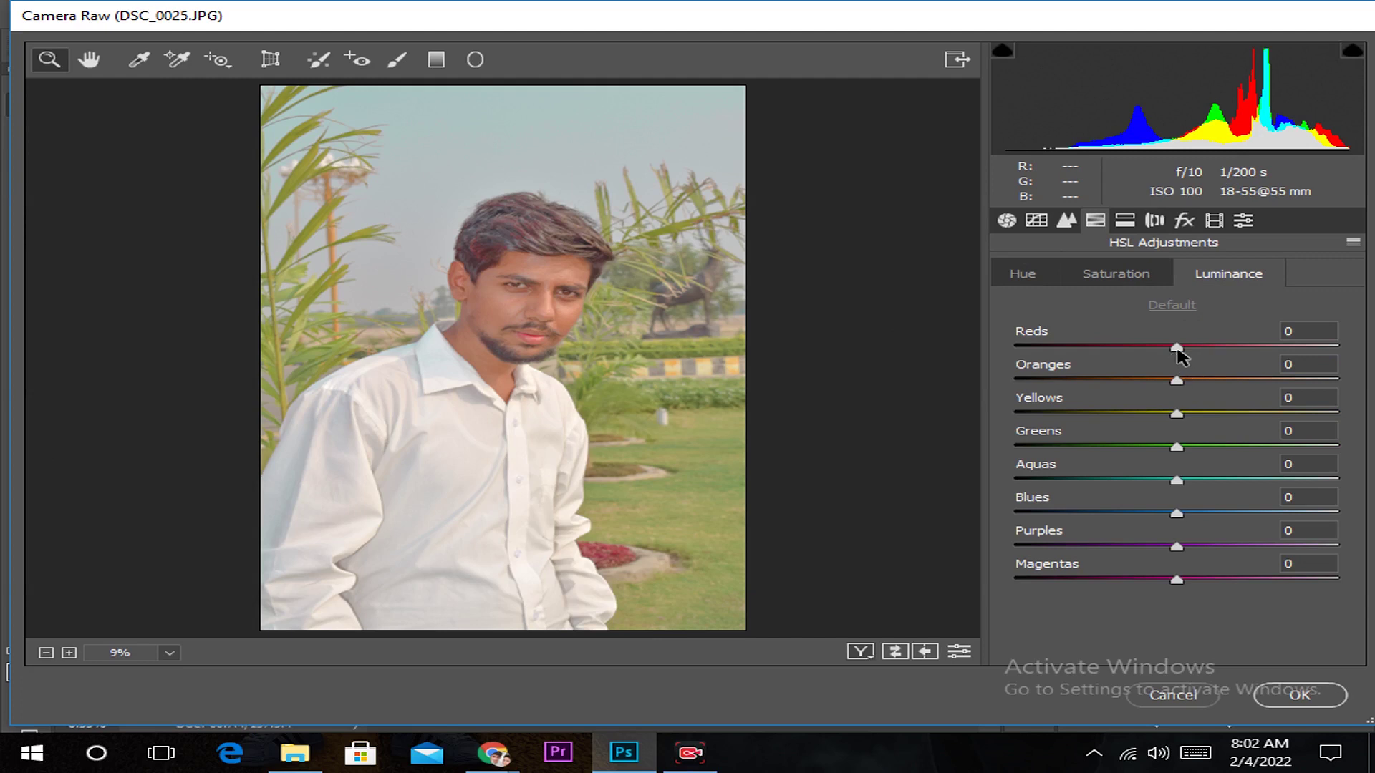
{"action": "mouse_move", "coordinate": [1177, 348]}
{"action": "left_mouse_down"}
{"action": "mouse_move", "coordinate": [1204, 383]}
{"action": "mouse_move", "coordinate": [1192, 380]}
{"action": "left_mouse_up"}
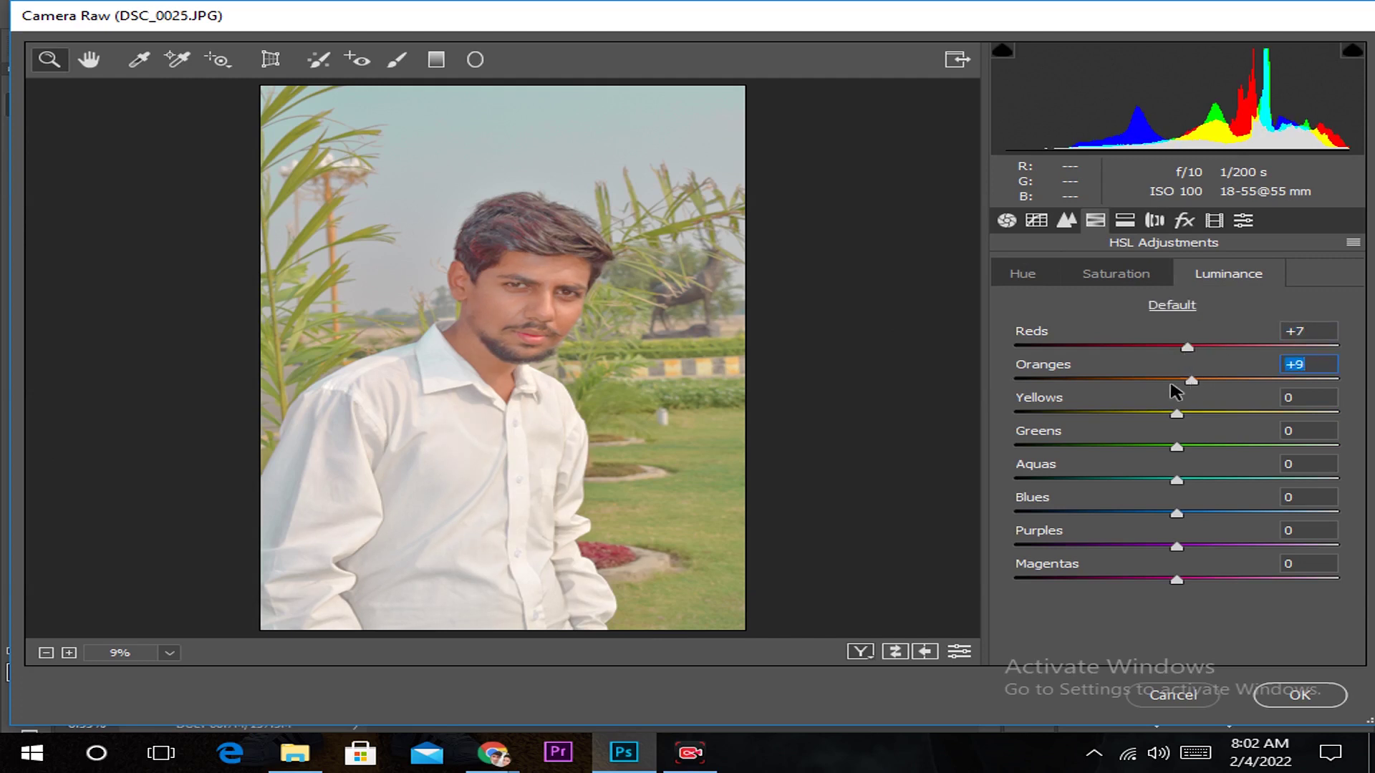
{"action": "left_click", "coordinate": [1108, 279]}
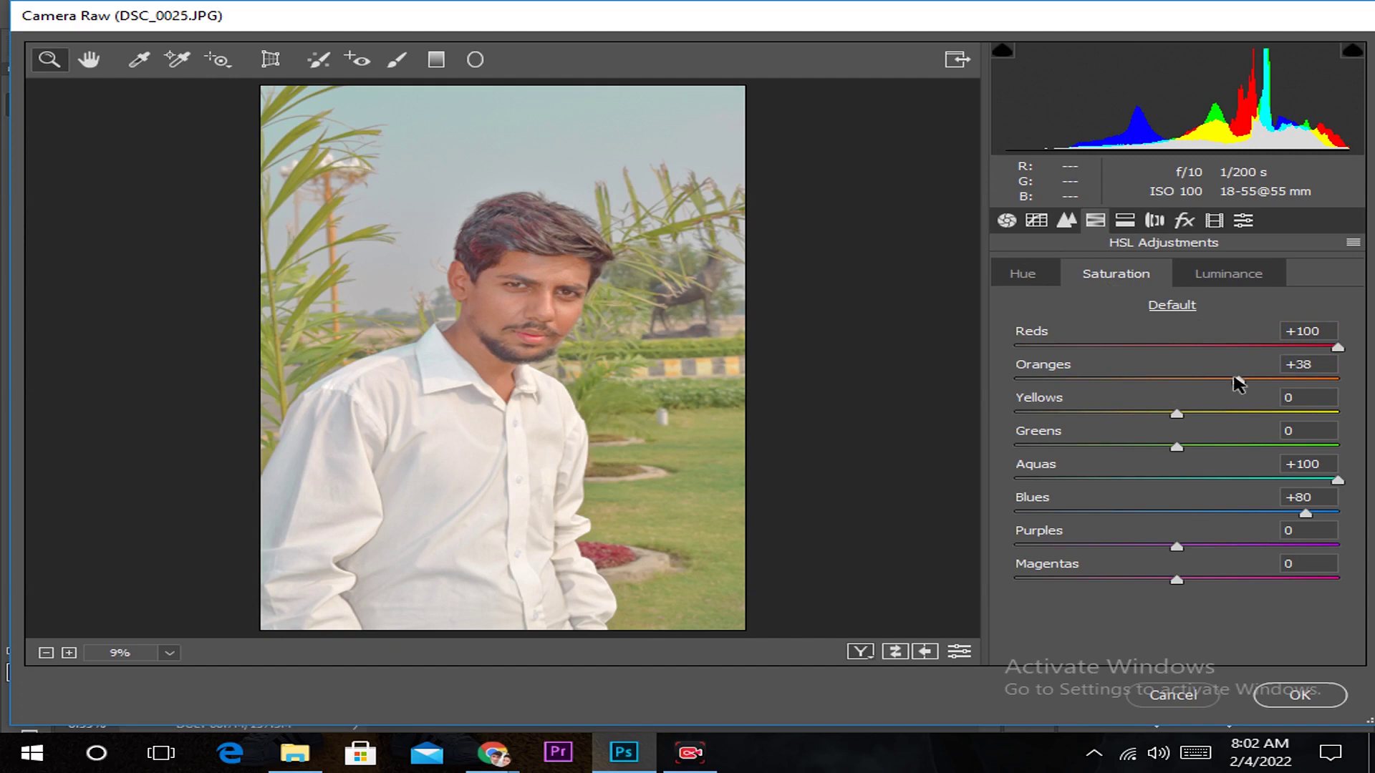
{"action": "mouse_move", "coordinate": [1236, 379]}
{"action": "left_mouse_down"}
{"action": "mouse_move", "coordinate": [1282, 381]}
{"action": "mouse_move", "coordinate": [1260, 380]}
{"action": "left_mouse_up"}
{"action": "left_click", "coordinate": [1211, 279]}
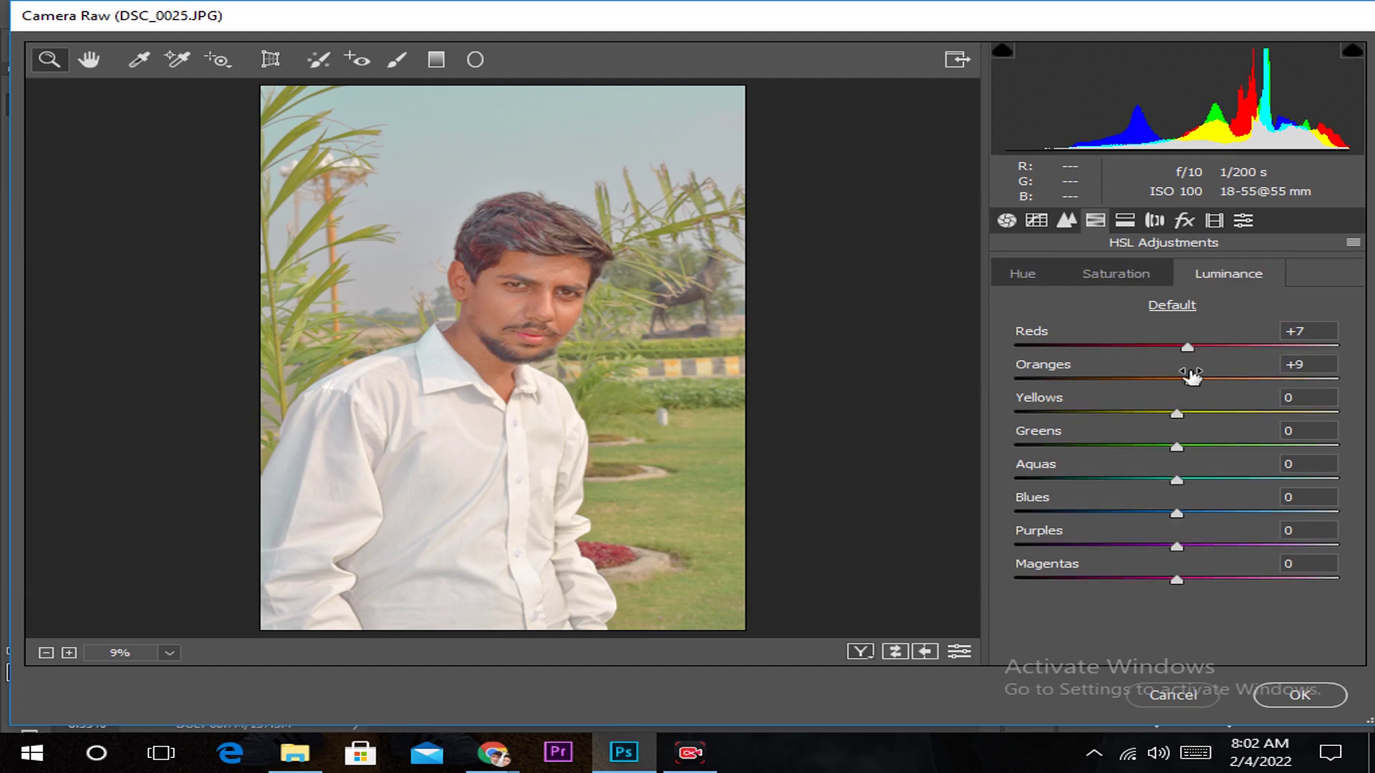
{"action": "left_click_drag", "start_coordinate": [1176, 480], "coordinate": [1247, 480]}
{"action": "mouse_move", "coordinate": [1177, 514]}
{"action": "left_mouse_down"}
{"action": "mouse_move", "coordinate": [1241, 513]}
{"action": "mouse_move", "coordinate": [1117, 514]}
{"action": "left_mouse_up"}
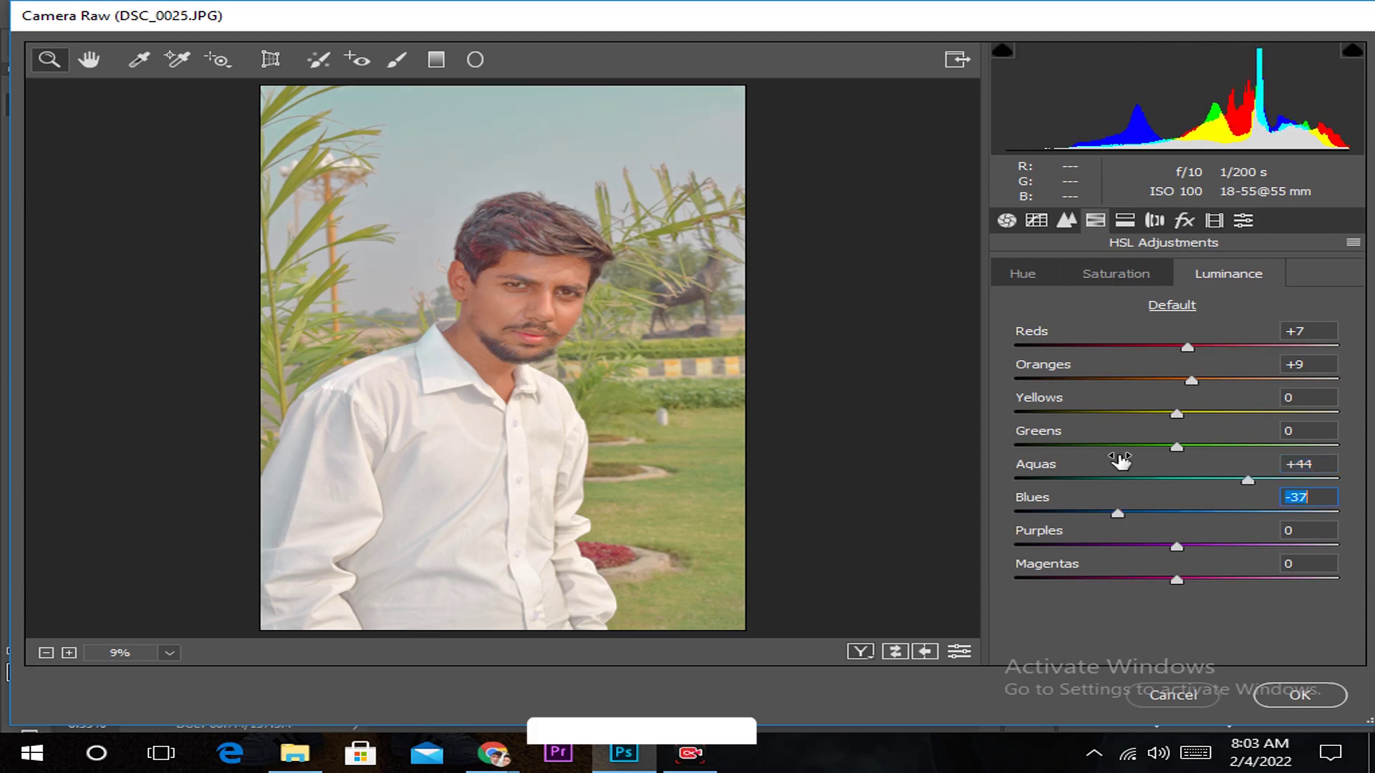
Nudge Blacks up, pull Whites to -70 and settle Shadows at +79.
{"action": "left_click", "coordinate": [1007, 220]}
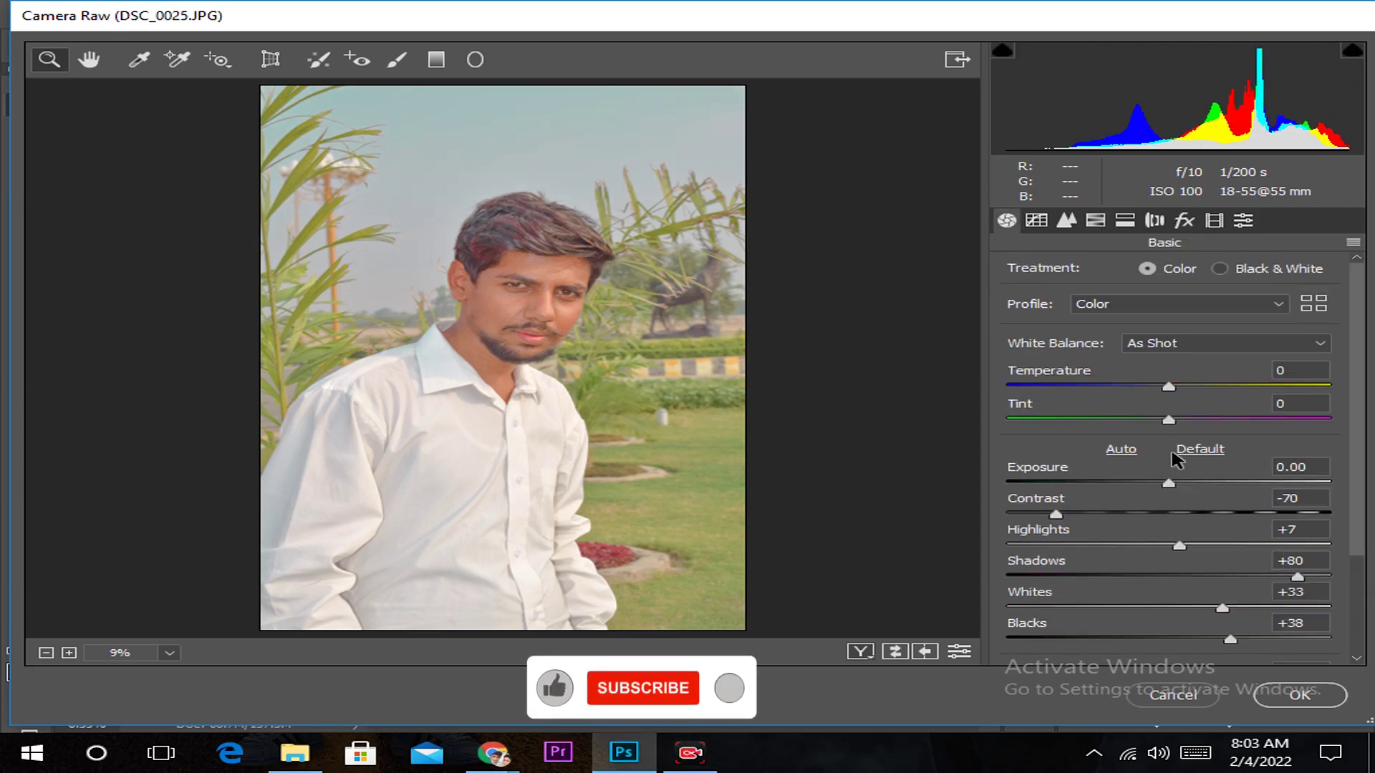
{"action": "scroll", "coordinate": [1187, 555], "scroll_direction": "down", "scroll_amount": 2}
{"action": "scroll", "coordinate": [1196, 566], "scroll_direction": "down", "scroll_amount": 1}
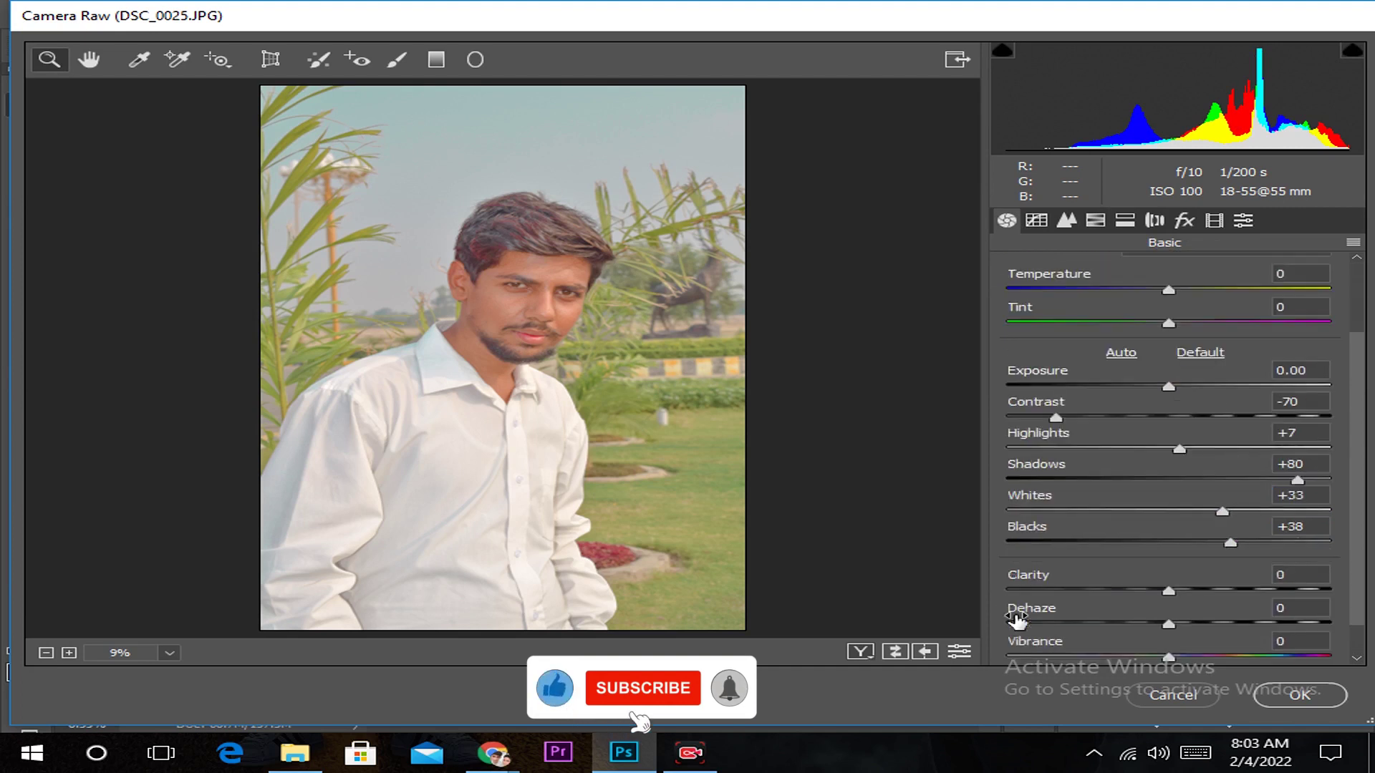
{"action": "left_click", "coordinate": [1231, 544]}
{"action": "key", "text": "Up"}
{"action": "key", "text": "Up"}
{"action": "key", "text": "Up"}
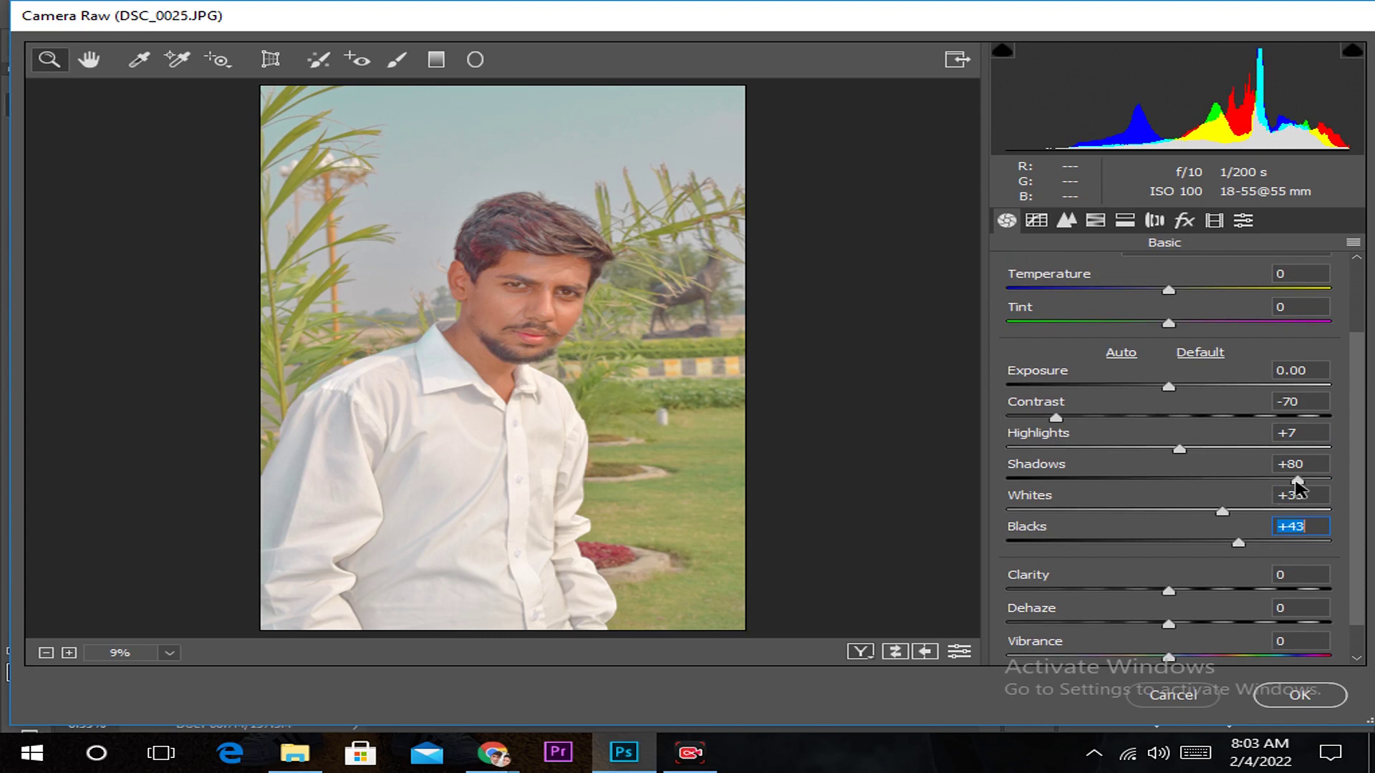
{"action": "left_click_drag", "start_coordinate": [1297, 480], "coordinate": [1310, 480]}
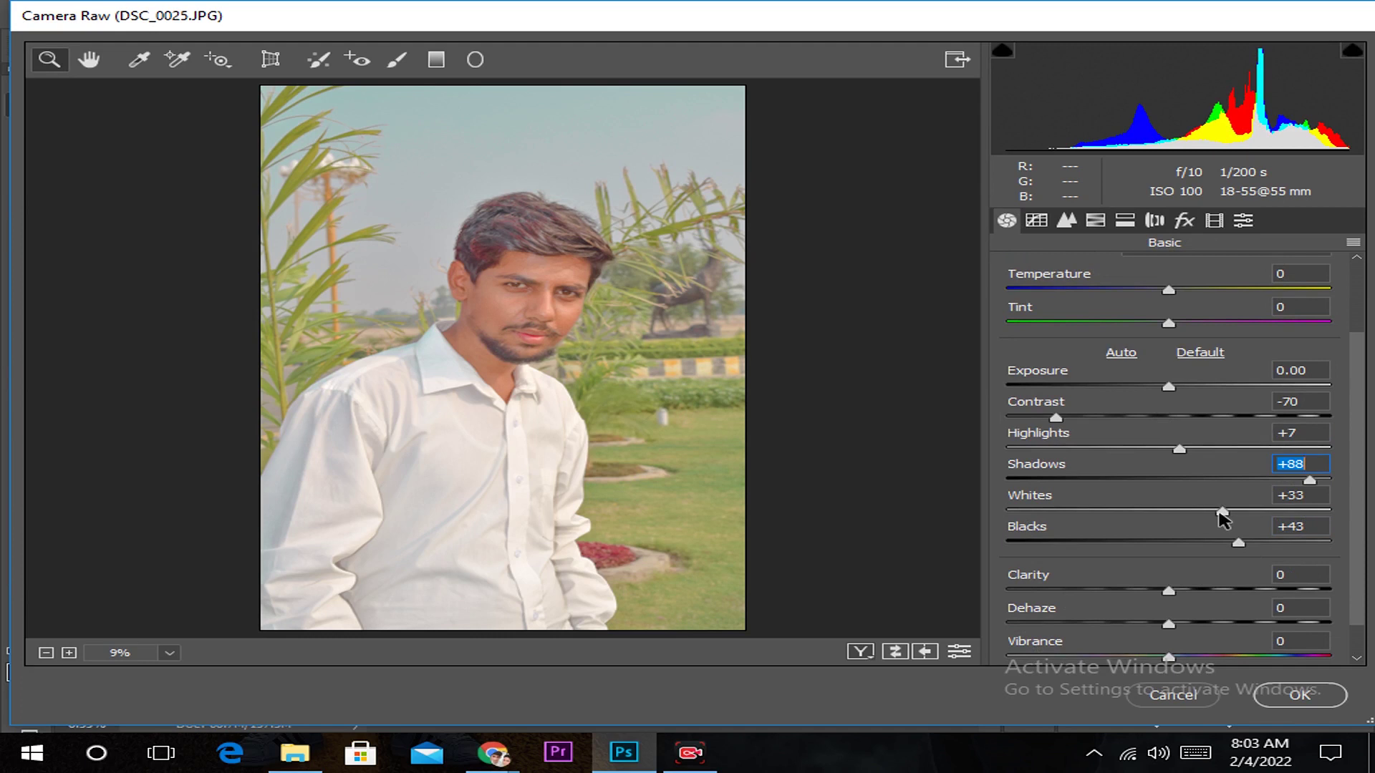
{"action": "mouse_move", "coordinate": [1222, 512]}
{"action": "left_mouse_down"}
{"action": "mouse_move", "coordinate": [995, 511]}
{"action": "mouse_move", "coordinate": [1056, 512]}
{"action": "left_mouse_up"}
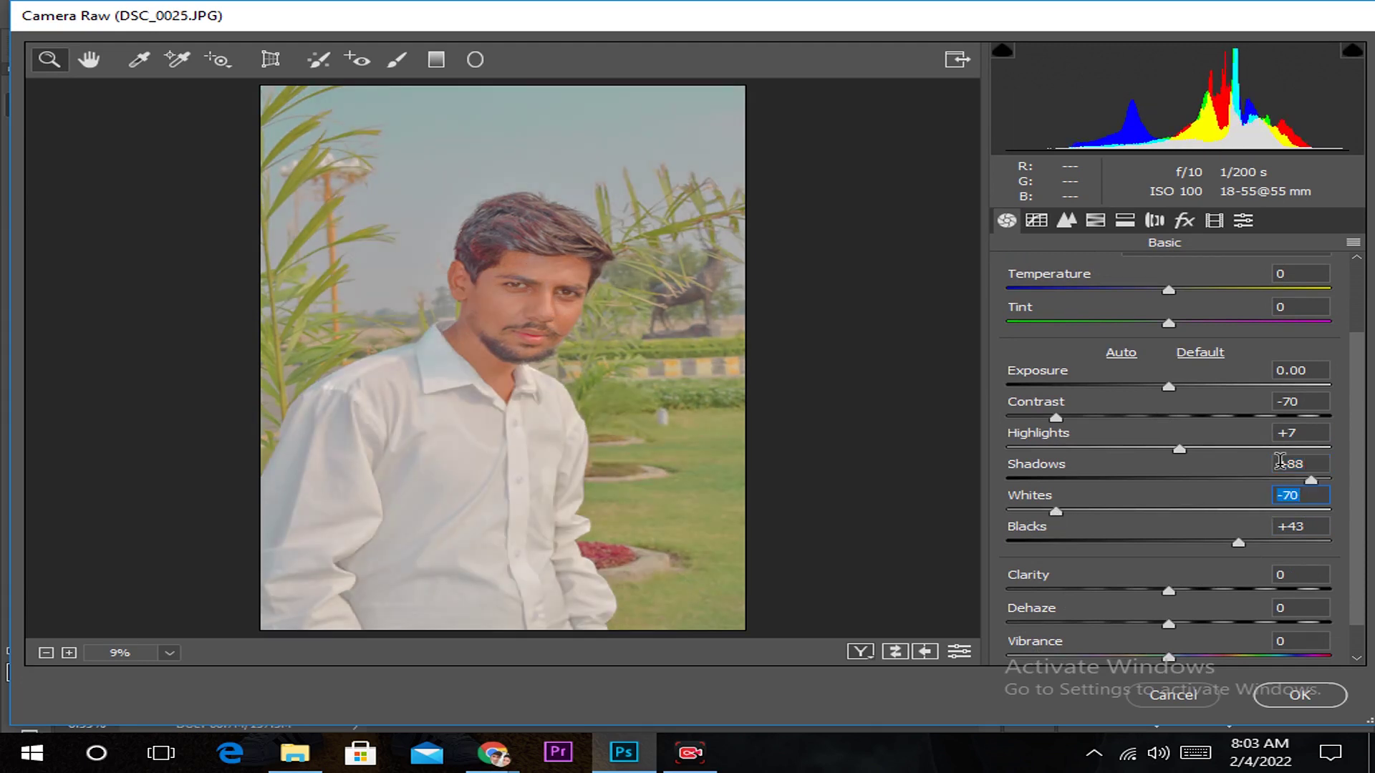
{"action": "left_click_drag", "start_coordinate": [1310, 480], "coordinate": [1296, 480]}
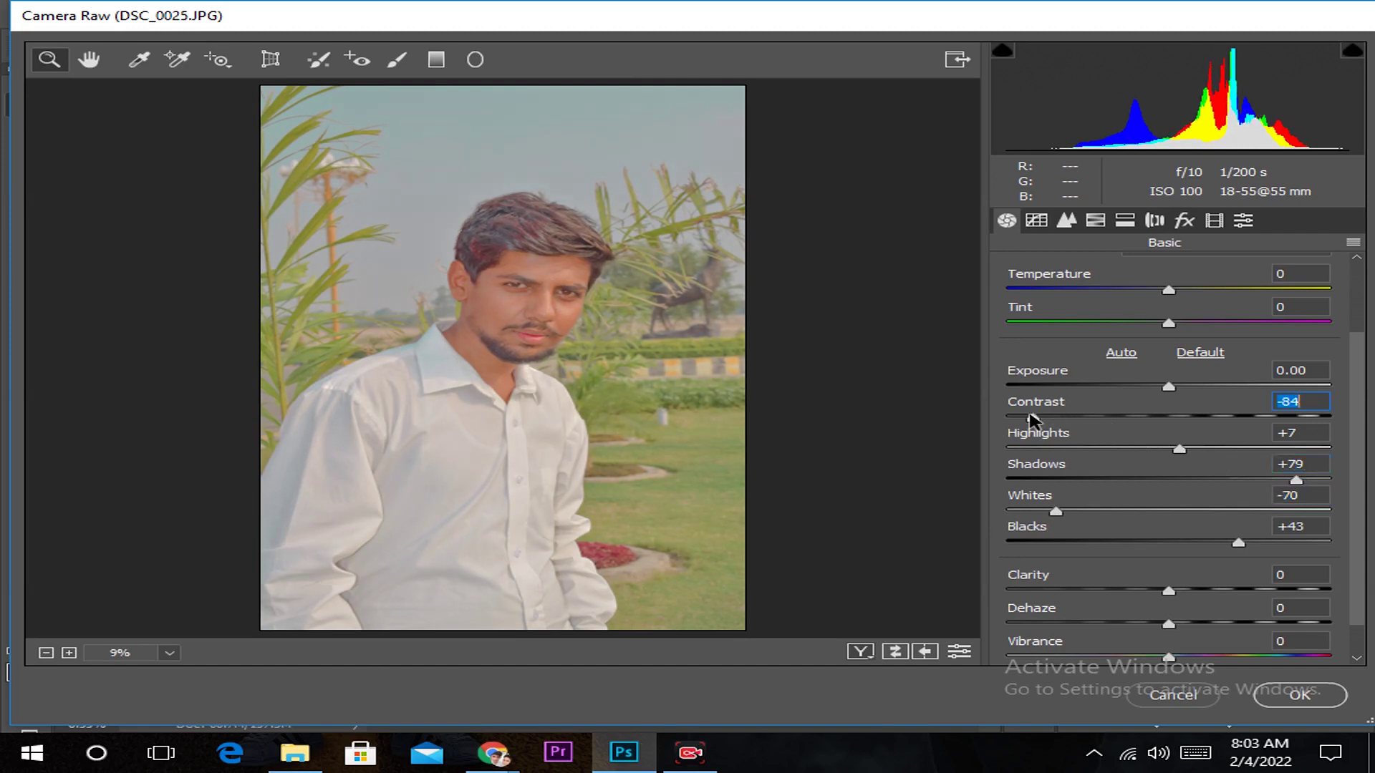
Set Contrast -58, Exposure -0.05, Blacks +55 and add slight overall Saturation.
{"action": "left_click_drag", "start_coordinate": [1057, 418], "coordinate": [1078, 418]}
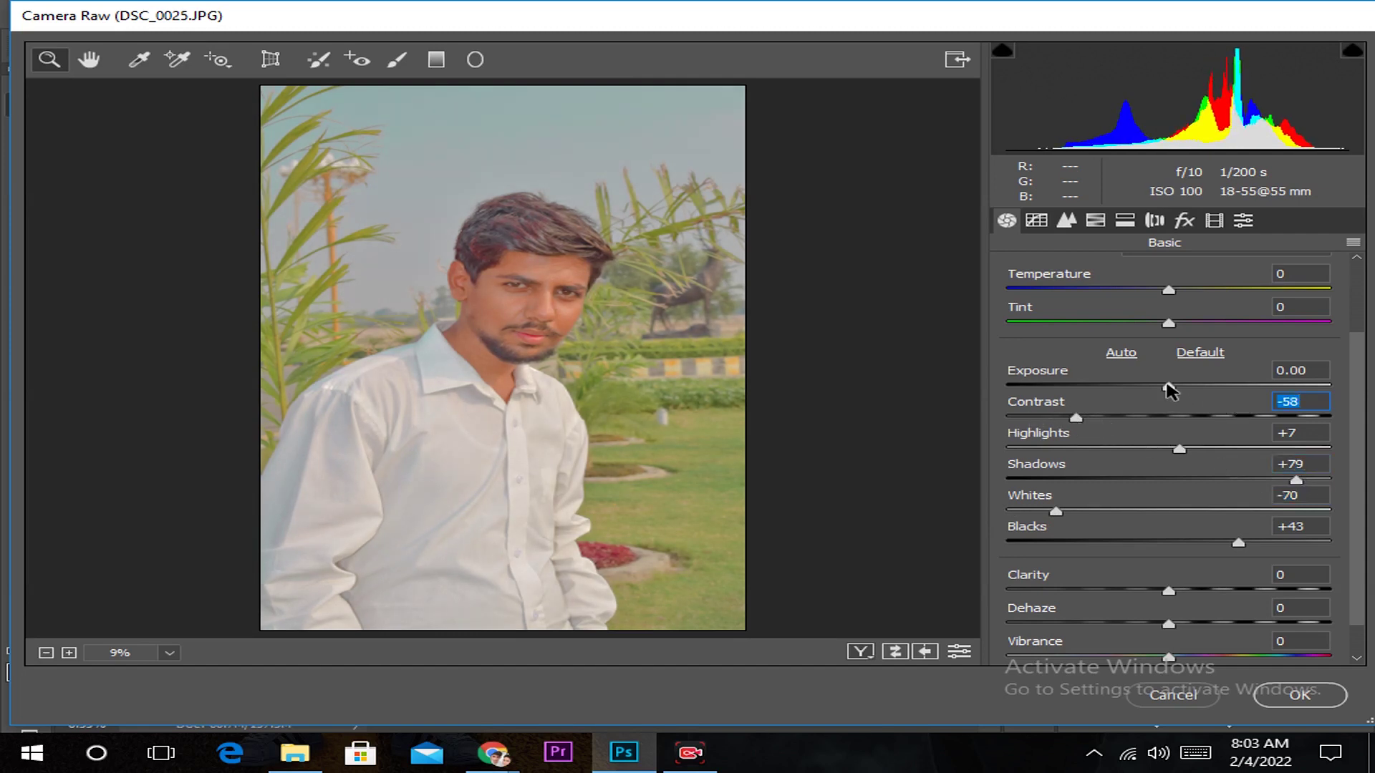
{"action": "left_click_drag", "start_coordinate": [1169, 391], "coordinate": [1168, 385]}
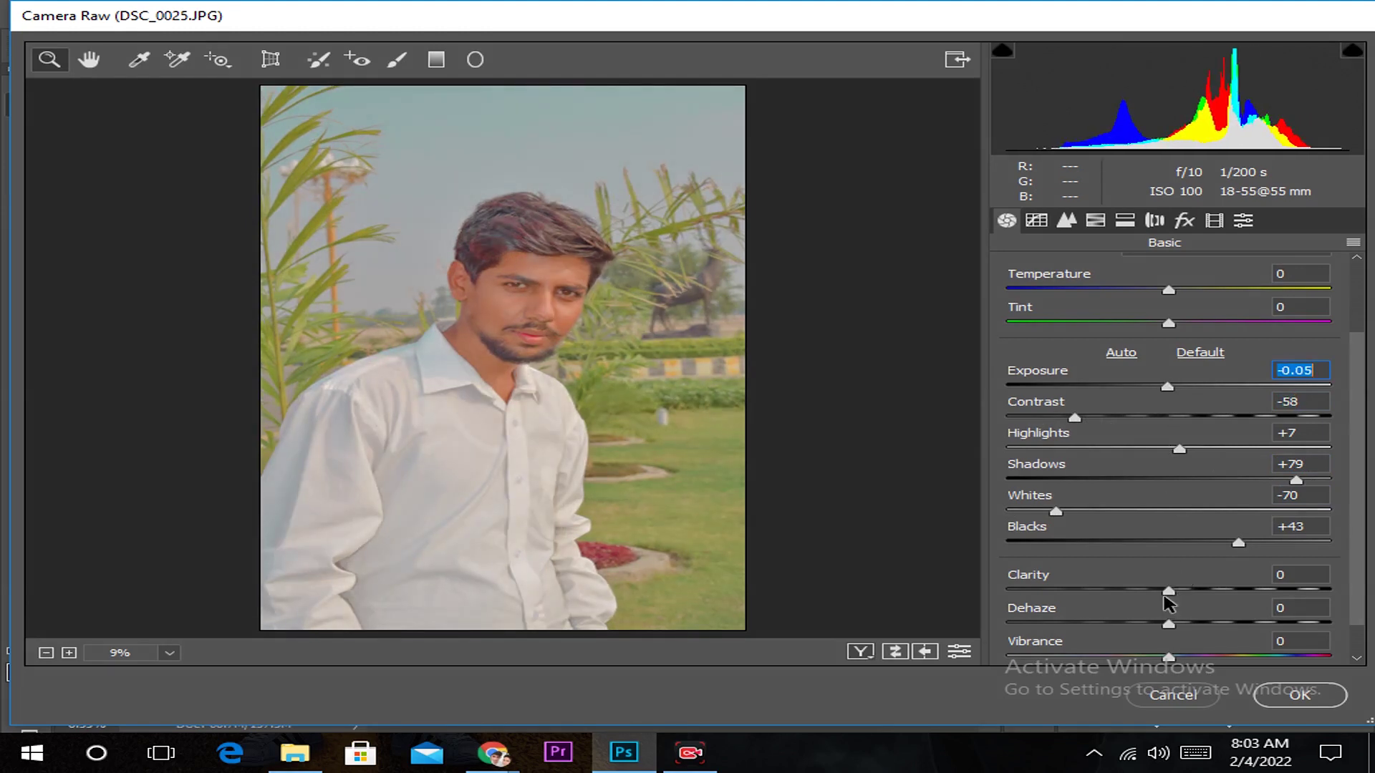
{"action": "left_click_drag", "start_coordinate": [1238, 544], "coordinate": [1274, 544]}
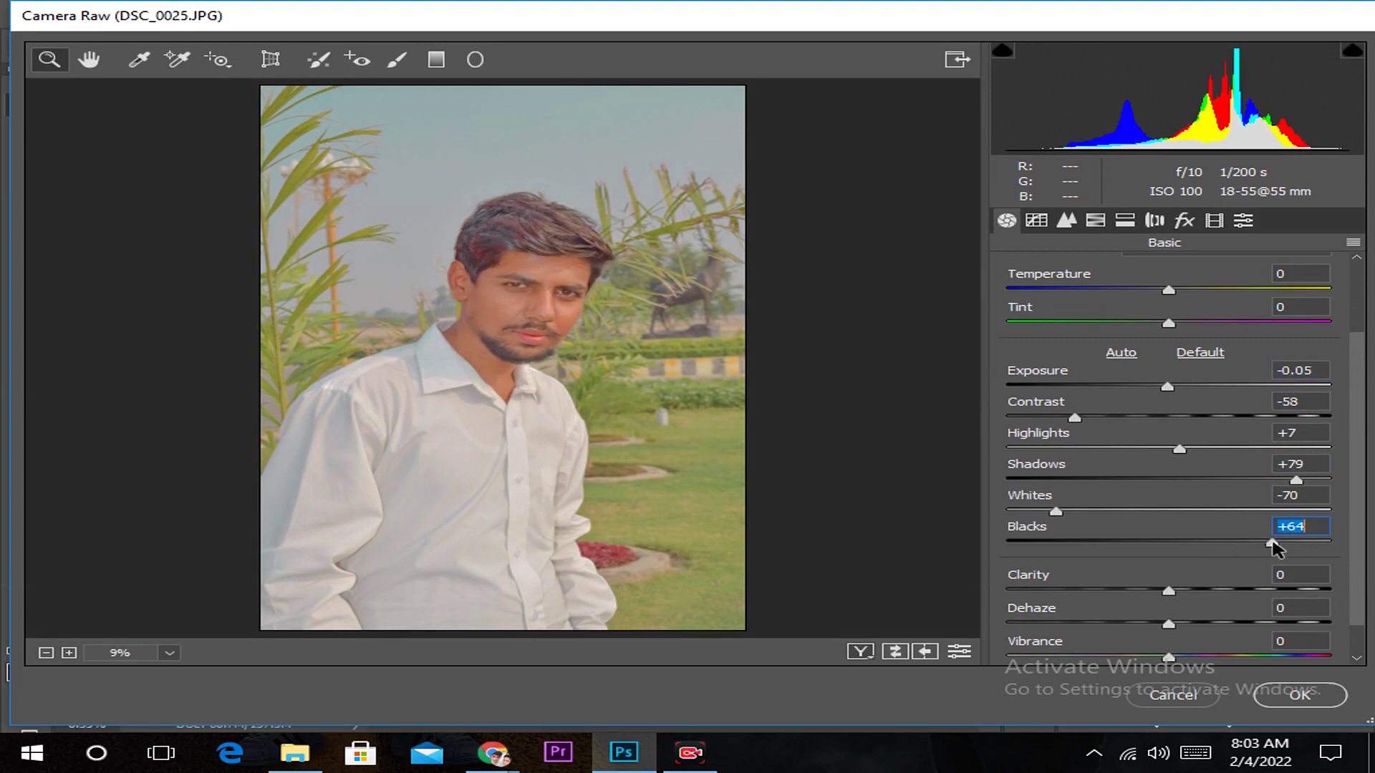
{"action": "left_click", "coordinate": [1255, 541]}
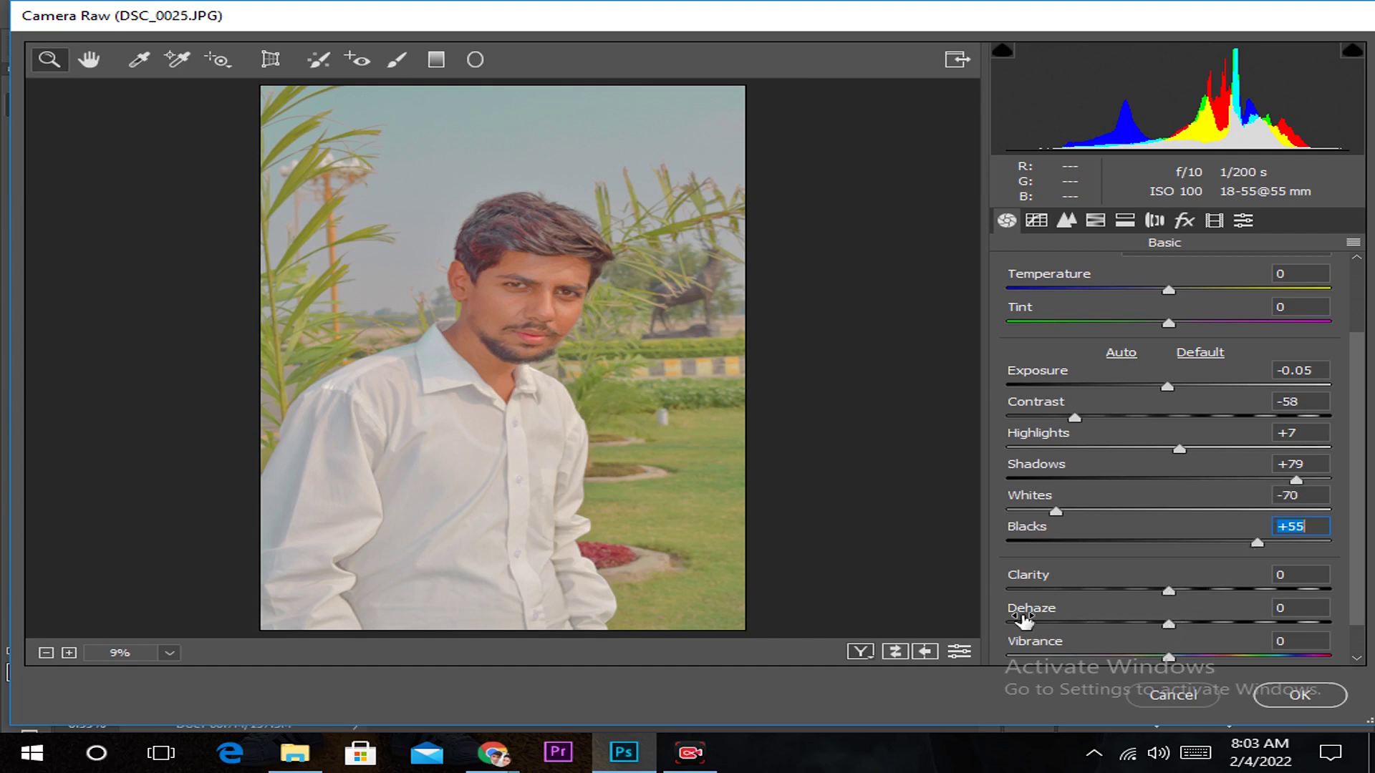
{"action": "scroll", "coordinate": [1024, 622], "scroll_direction": "down", "scroll_amount": 1}
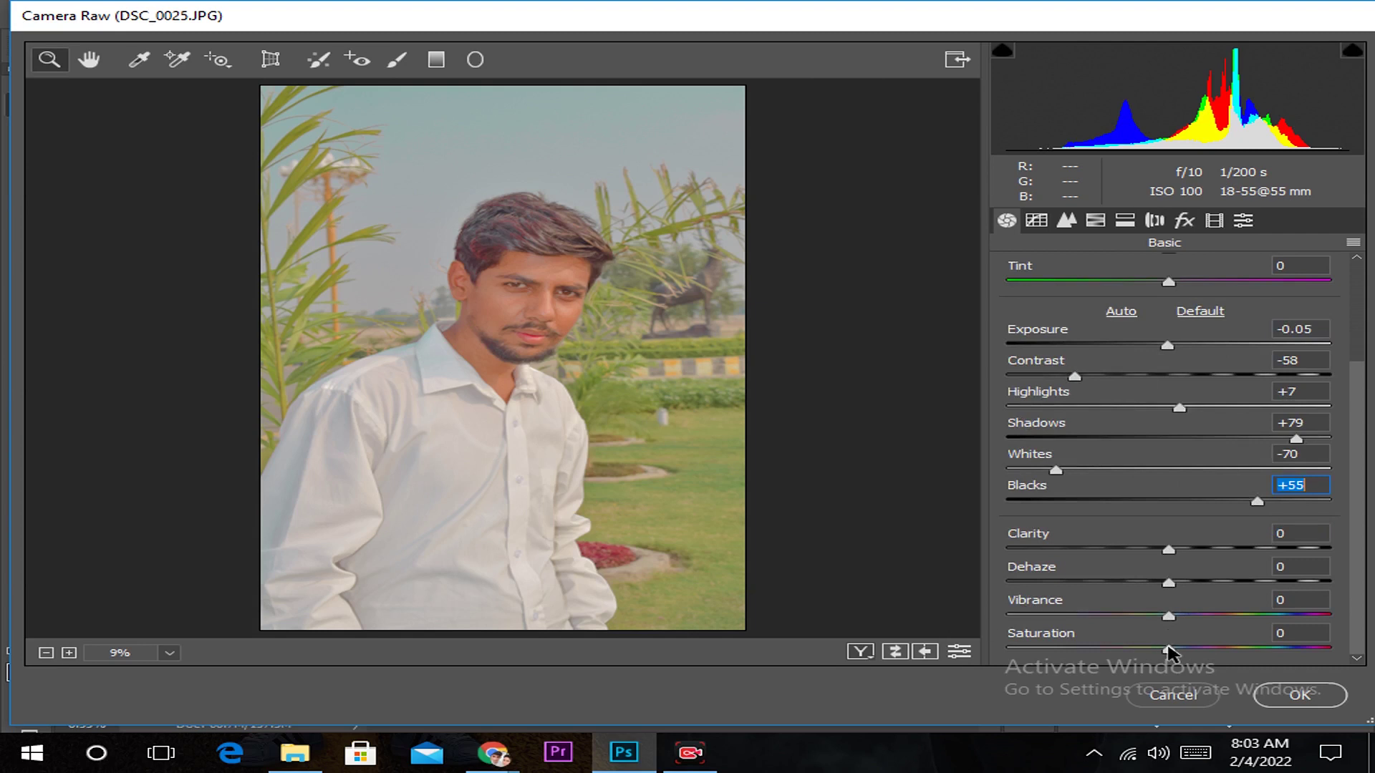
{"action": "left_click_drag", "start_coordinate": [1168, 652], "coordinate": [1176, 652]}
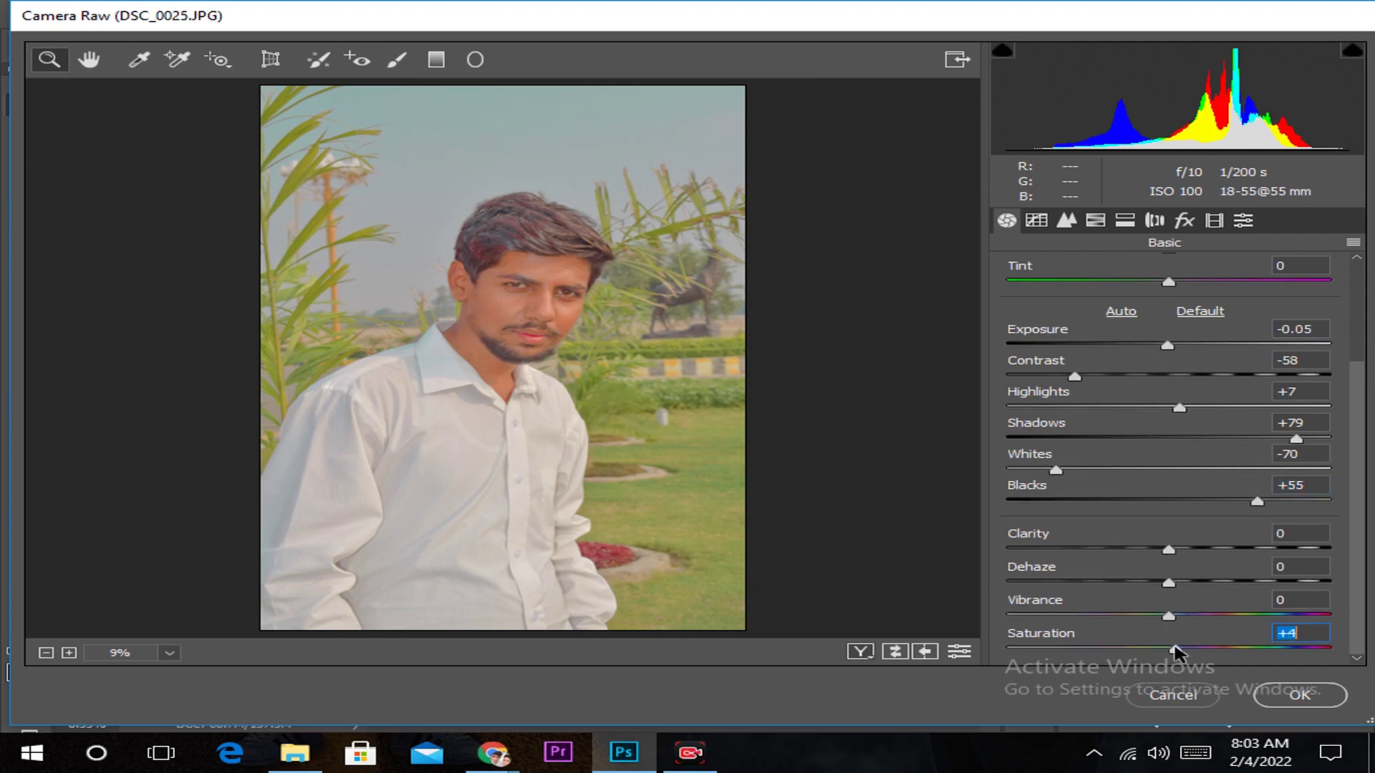
{"action": "mouse_move", "coordinate": [1175, 652]}
{"action": "left_mouse_down"}
{"action": "mouse_move", "coordinate": [1191, 651]}
{"action": "mouse_move", "coordinate": [1173, 650]}
{"action": "left_mouse_up"}
Raise the Greens saturation in HSL Adjustments to +62.
{"action": "left_click", "coordinate": [1096, 222]}
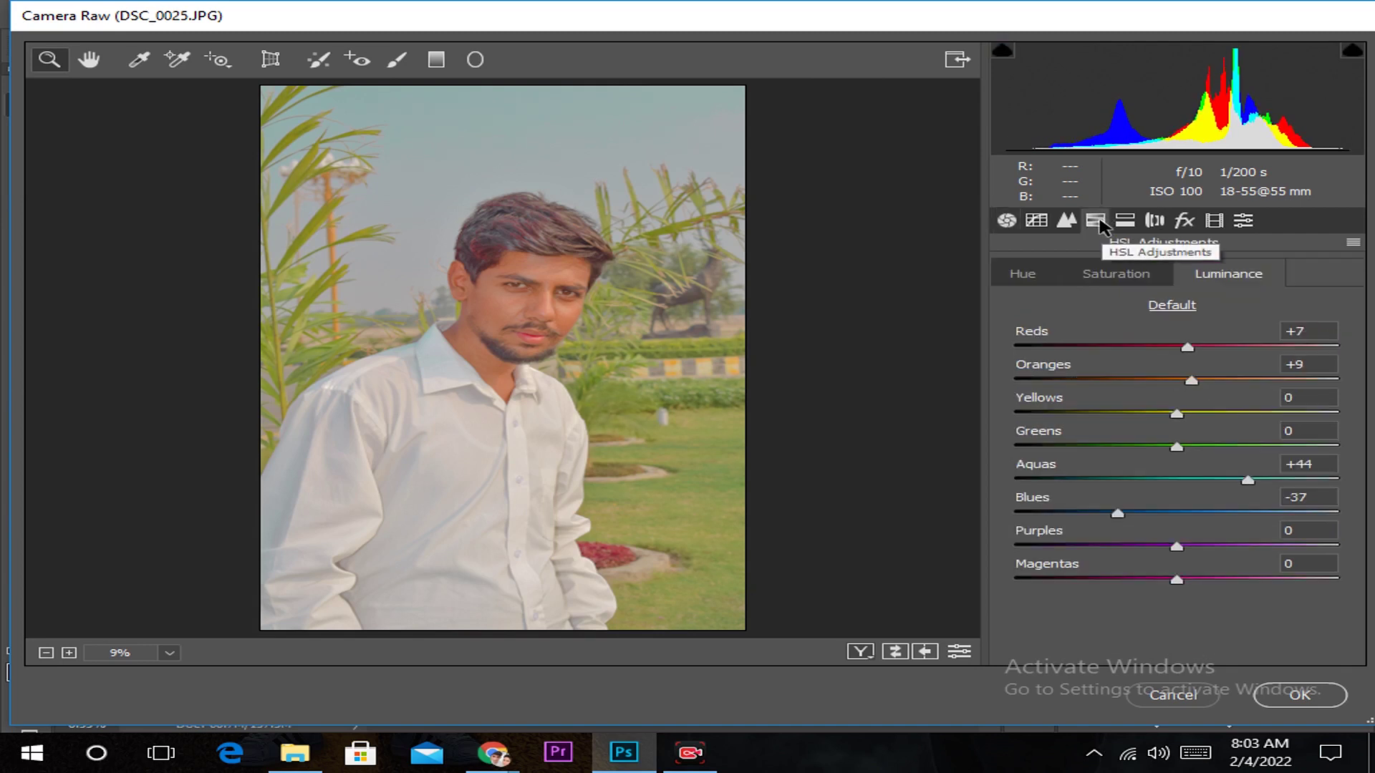
{"action": "left_click", "coordinate": [1119, 277]}
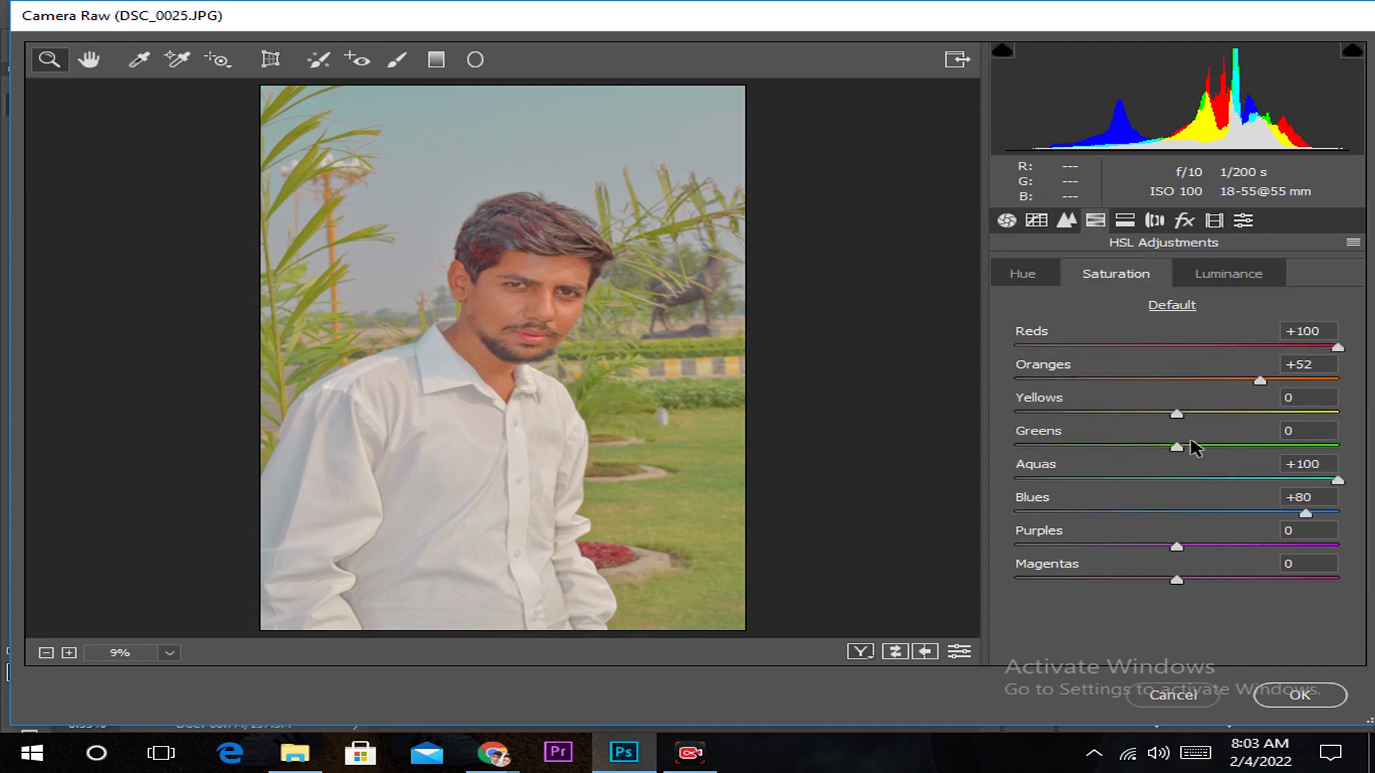
{"action": "left_click_drag", "start_coordinate": [1183, 452], "coordinate": [1251, 452]}
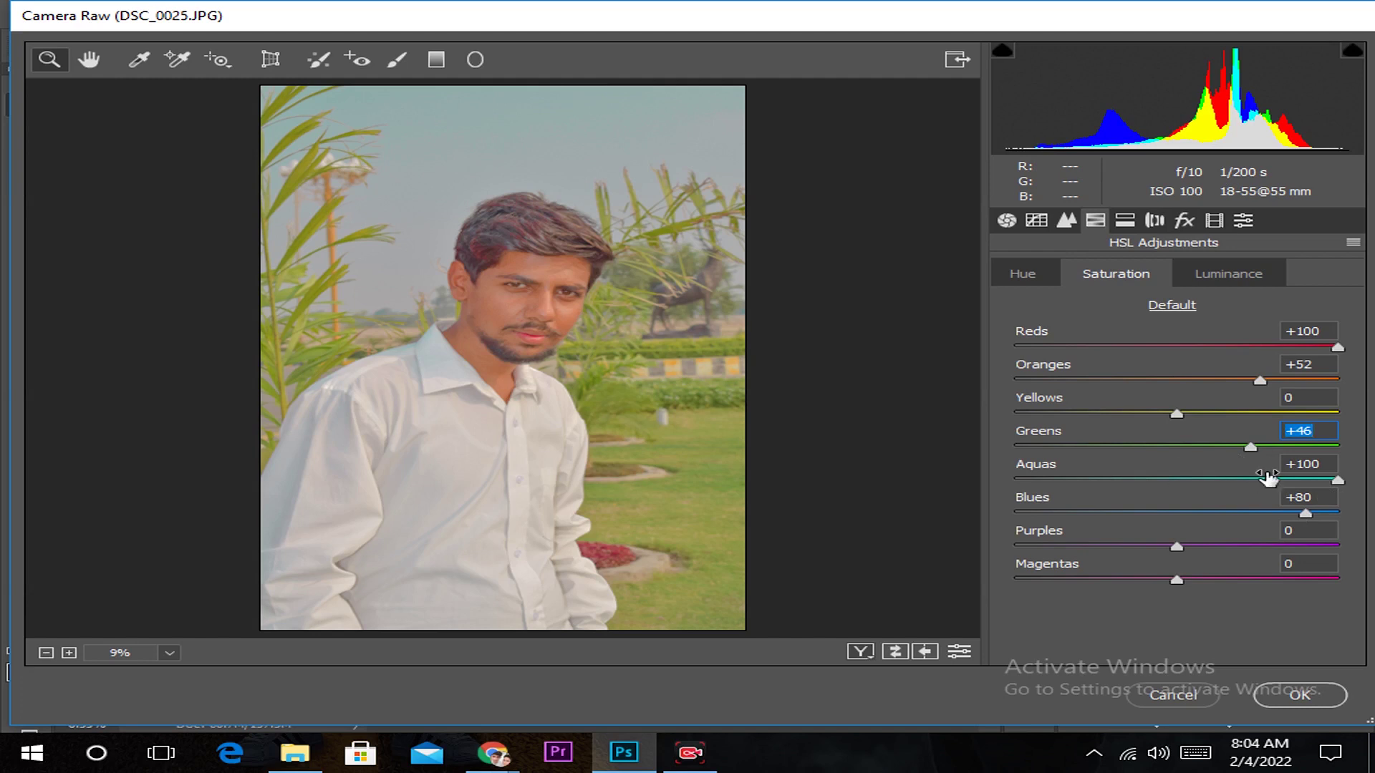
{"action": "left_click_drag", "start_coordinate": [1251, 449], "coordinate": [1275, 450]}
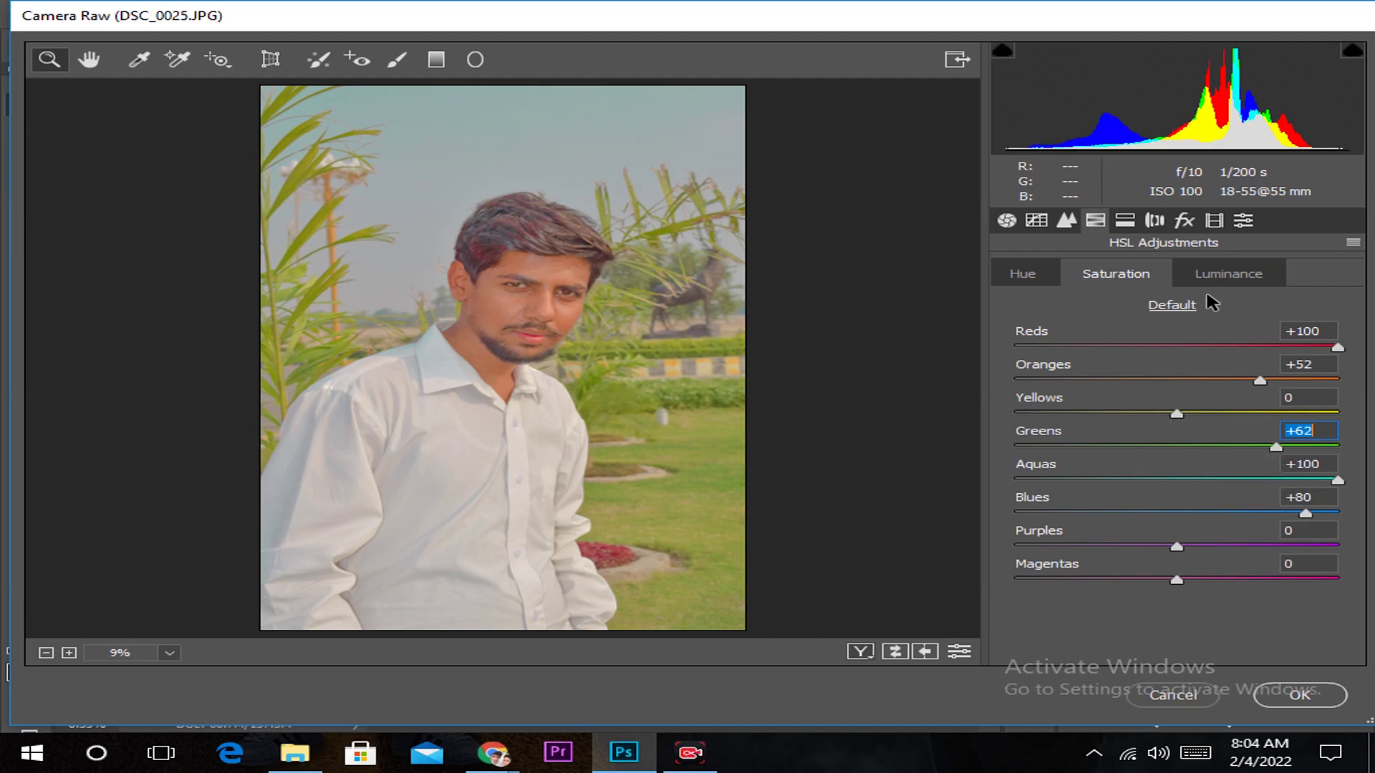
Add a Post Crop Vignetting Amount of -53 in the Effects panel.
{"action": "left_click", "coordinate": [1185, 221]}
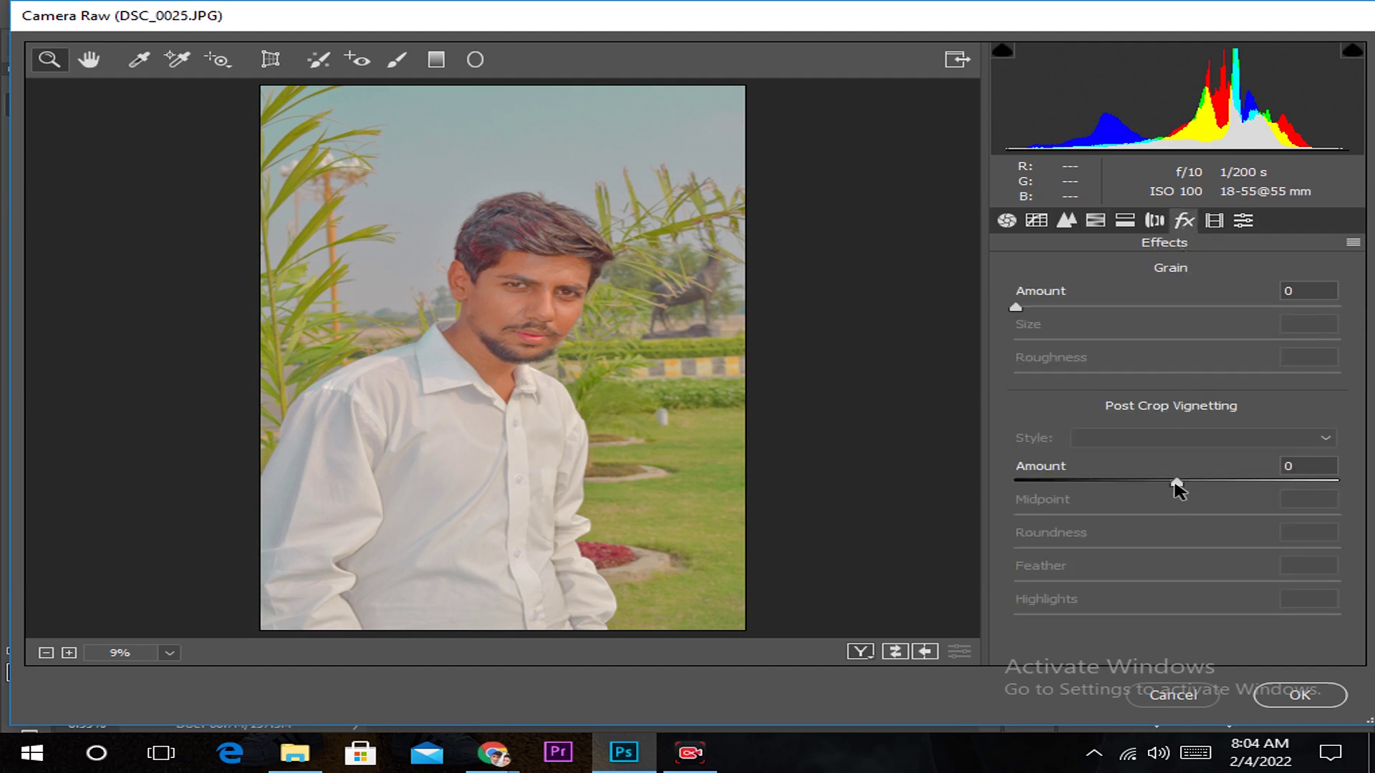
{"action": "mouse_move", "coordinate": [1177, 482]}
{"action": "left_mouse_down"}
{"action": "mouse_move", "coordinate": [1083, 482]}
{"action": "mouse_move", "coordinate": [1103, 482]}
{"action": "left_mouse_up"}
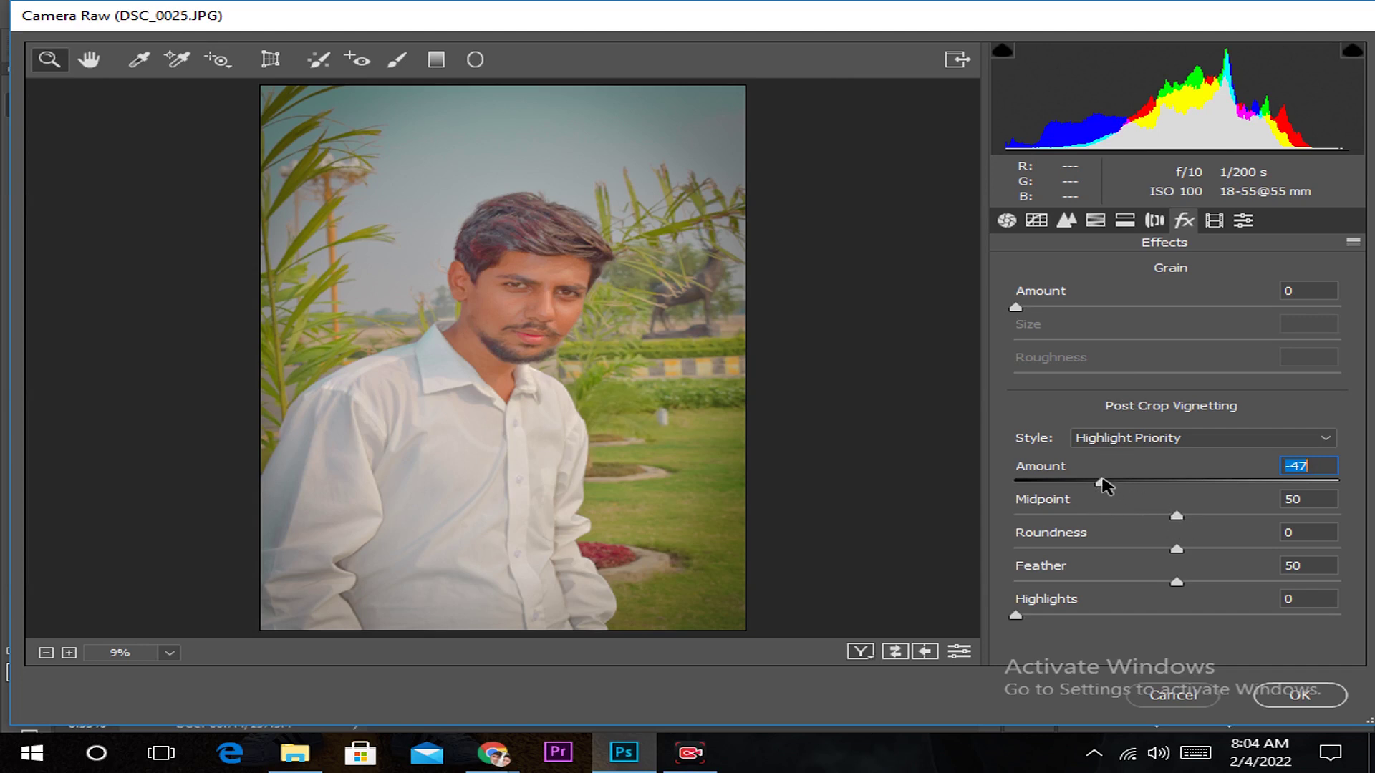
{"action": "left_click_drag", "start_coordinate": [1100, 482], "coordinate": [1093, 483]}
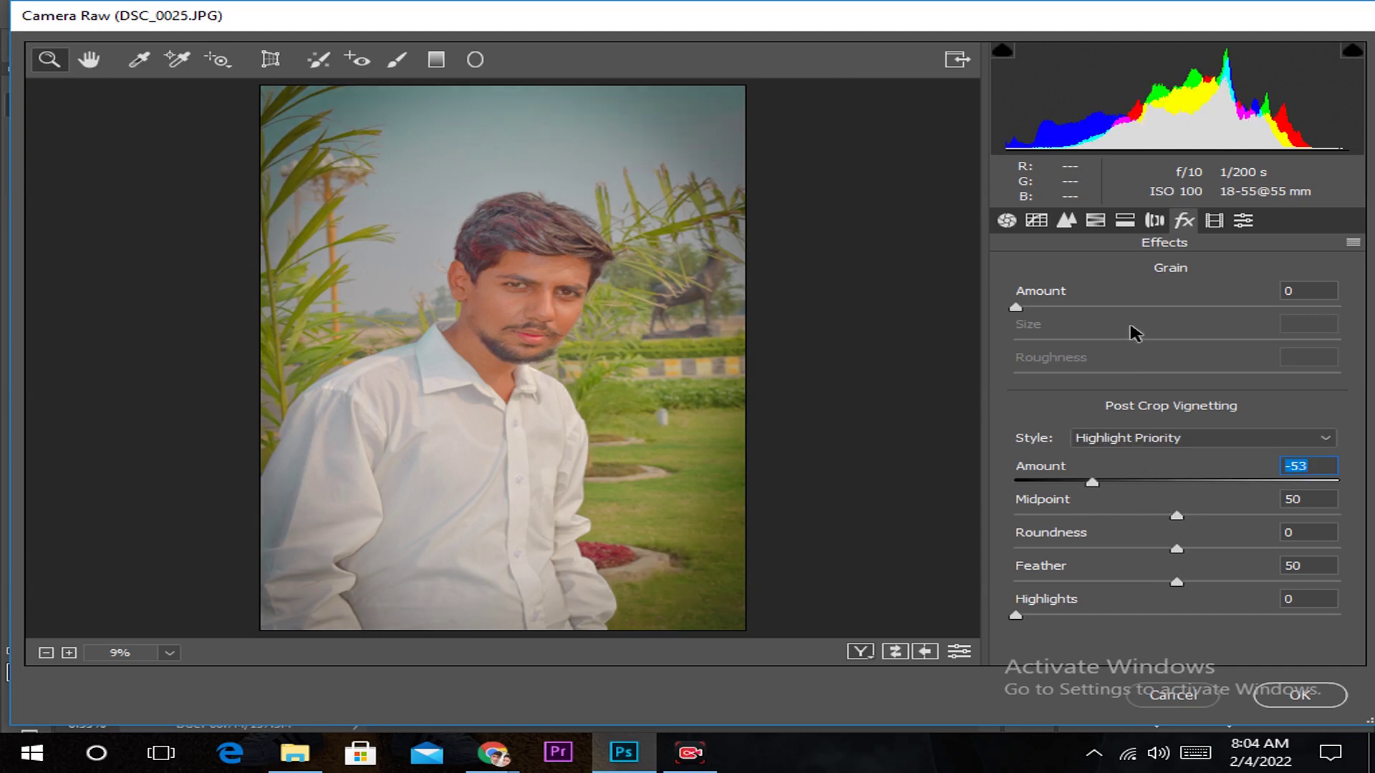
{"action": "left_click", "coordinate": [1007, 220]}
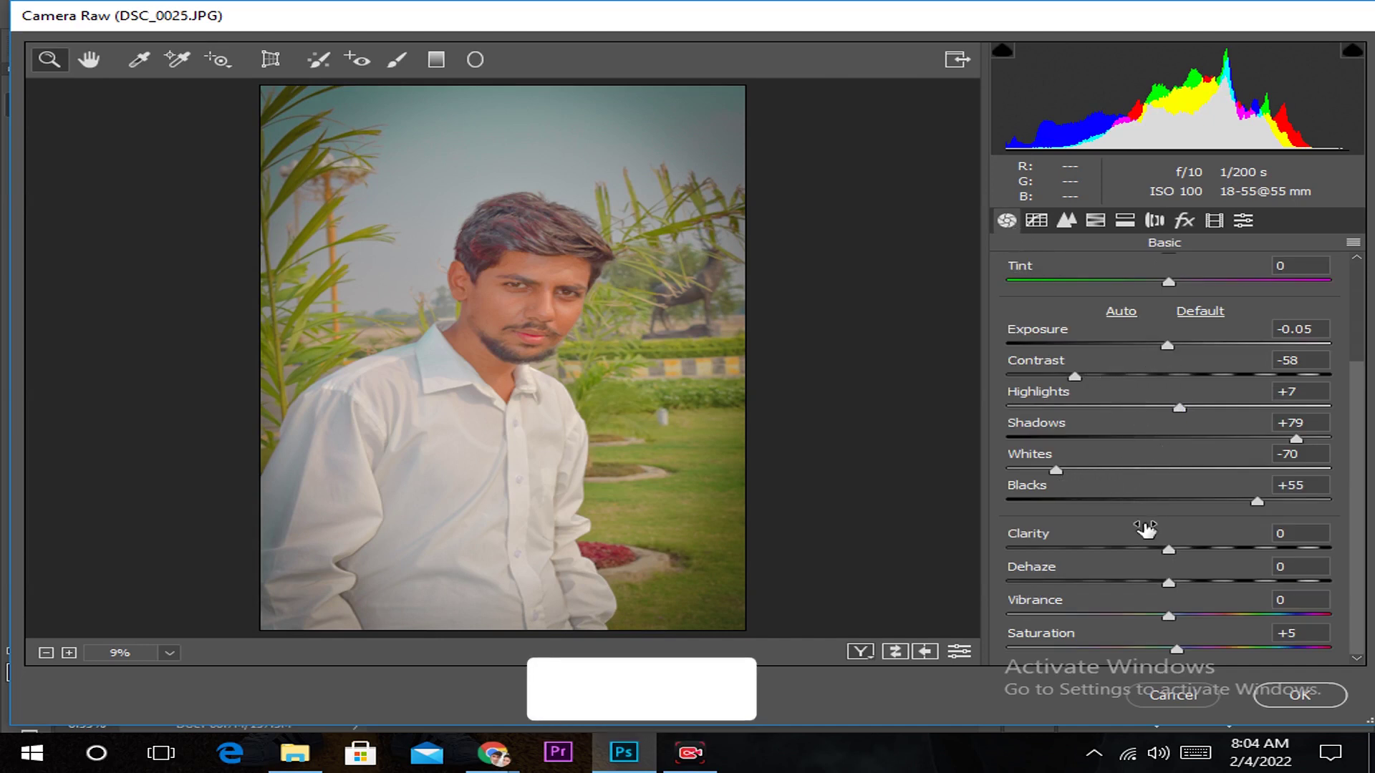
Adjust Highlights and reset Whites and Blacks to zero.
{"action": "scroll", "coordinate": [1146, 523], "scroll_direction": "up", "scroll_amount": 1}
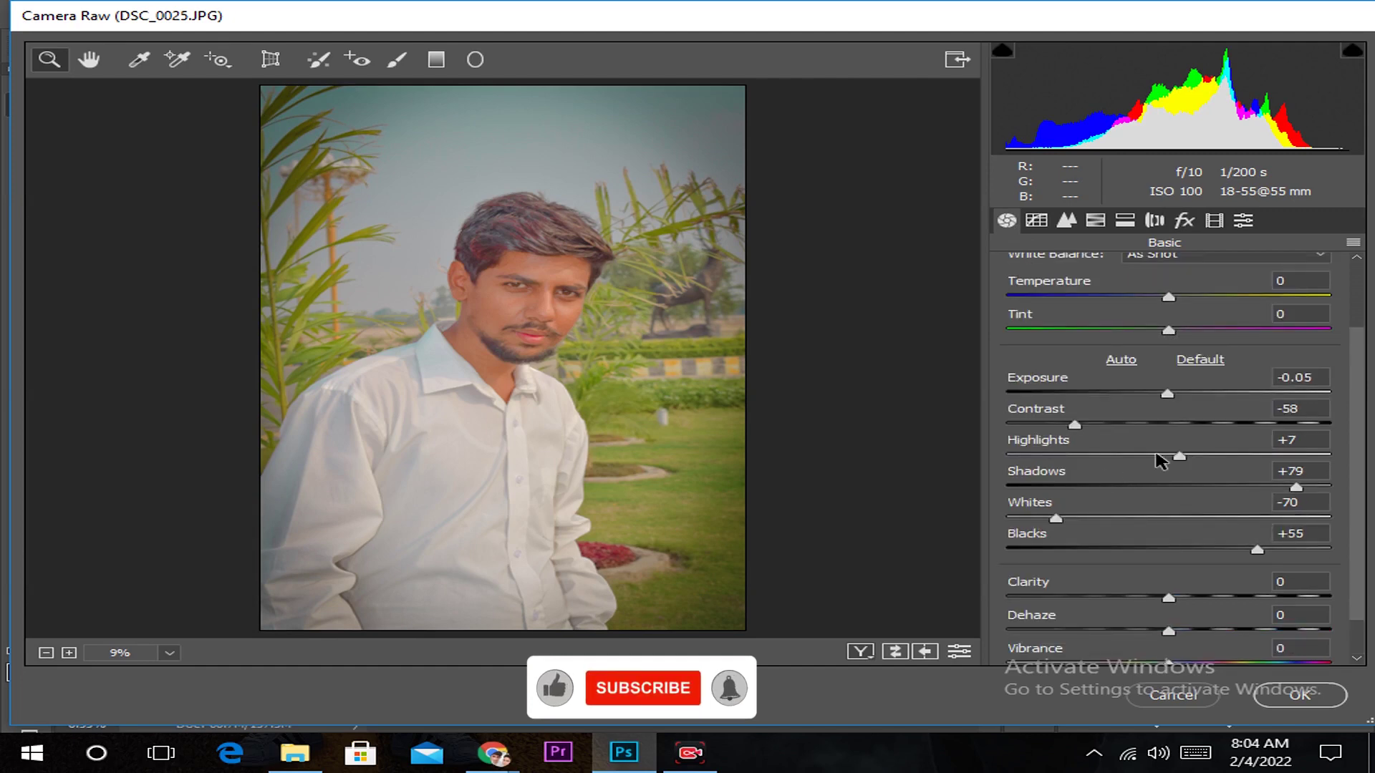
{"action": "left_click_drag", "start_coordinate": [1178, 456], "coordinate": [1287, 455]}
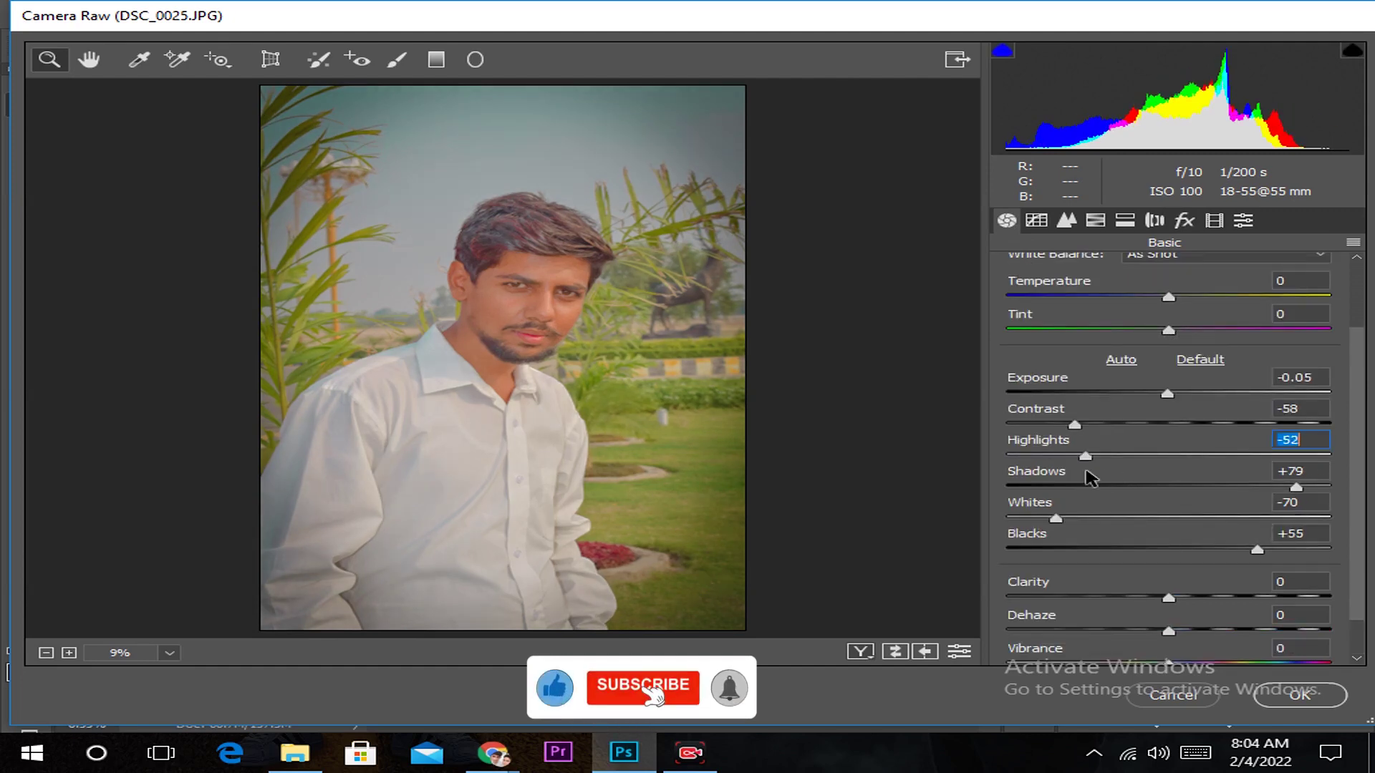
{"action": "left_click", "coordinate": [1297, 487]}
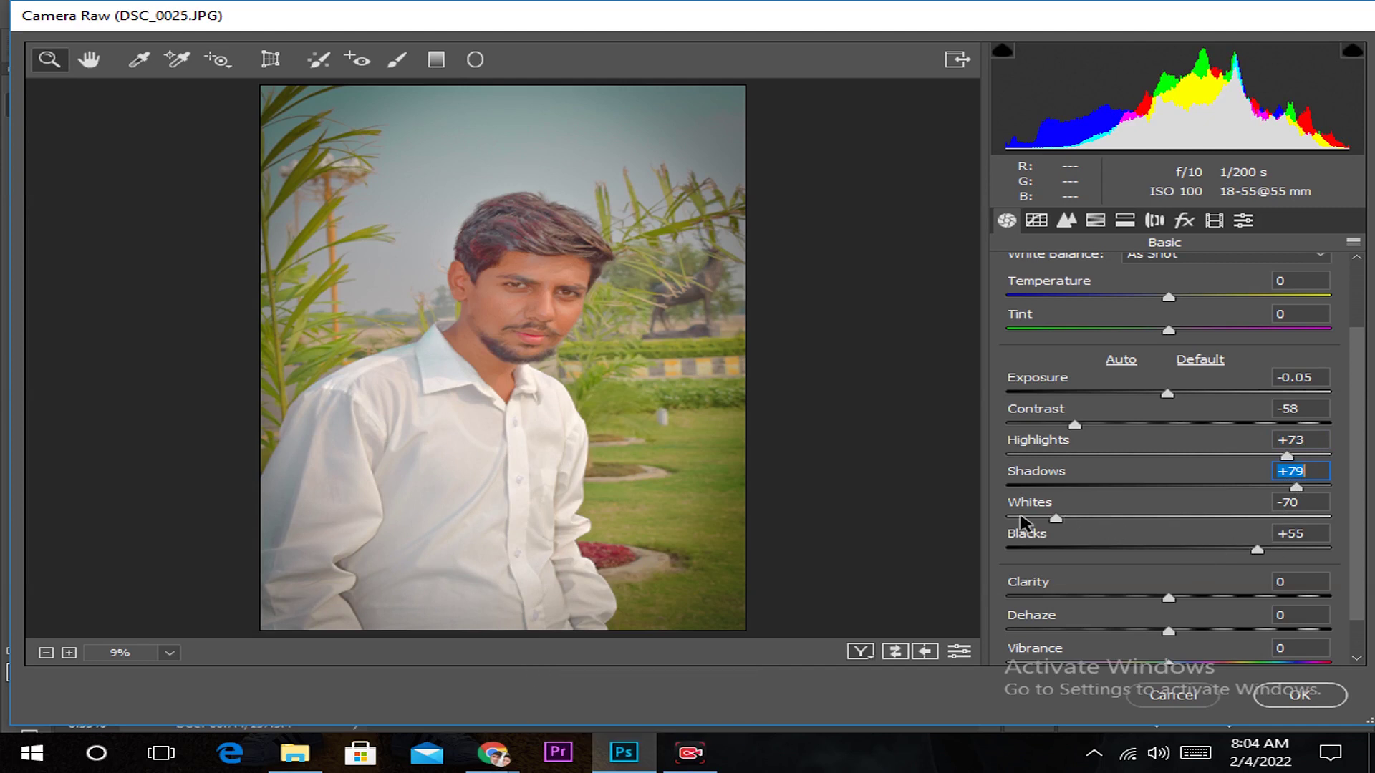
{"action": "mouse_move", "coordinate": [1027, 519]}
{"action": "left_mouse_down"}
{"action": "mouse_move", "coordinate": [1151, 527]}
{"action": "mouse_move", "coordinate": [1098, 528]}
{"action": "left_mouse_up"}
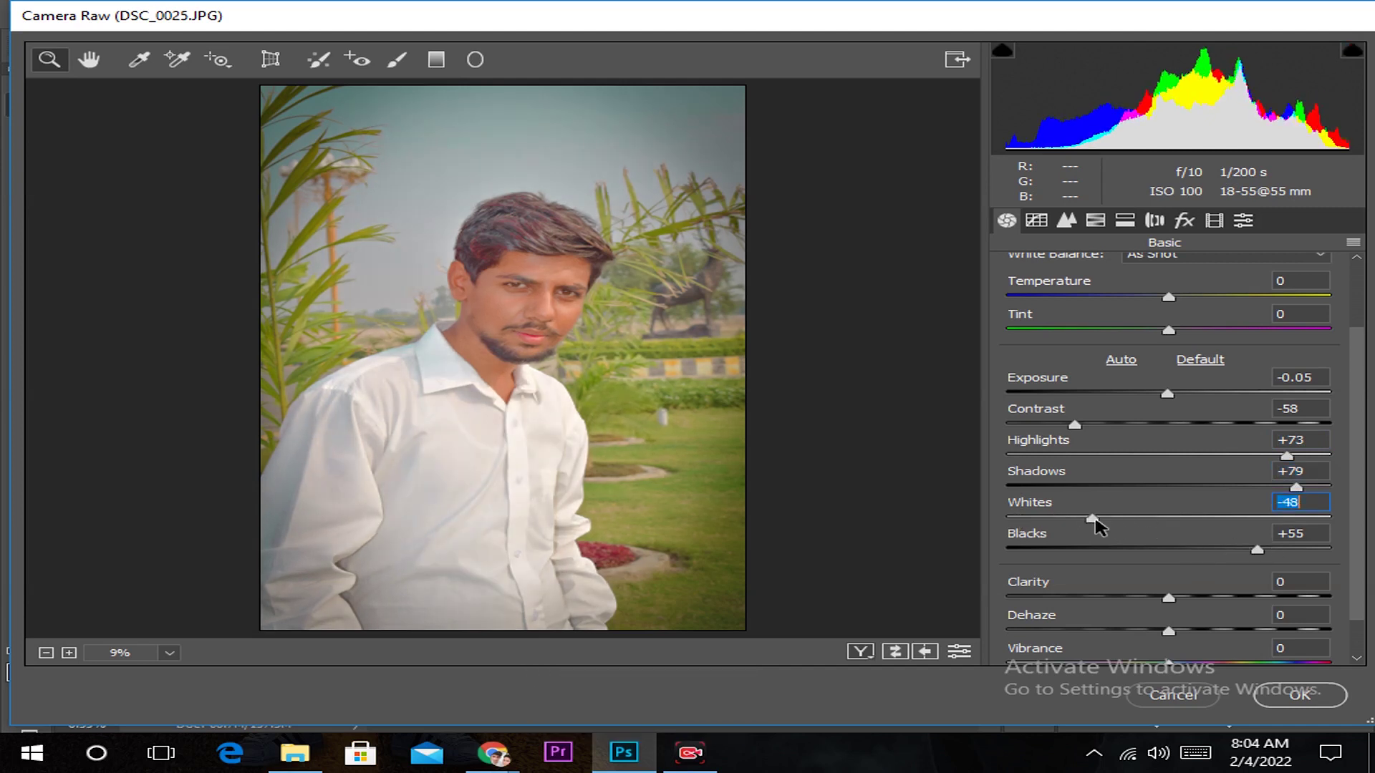
{"action": "double_click", "coordinate": [1094, 520]}
{"action": "left_click_drag", "start_coordinate": [1257, 549], "coordinate": [1250, 550]}
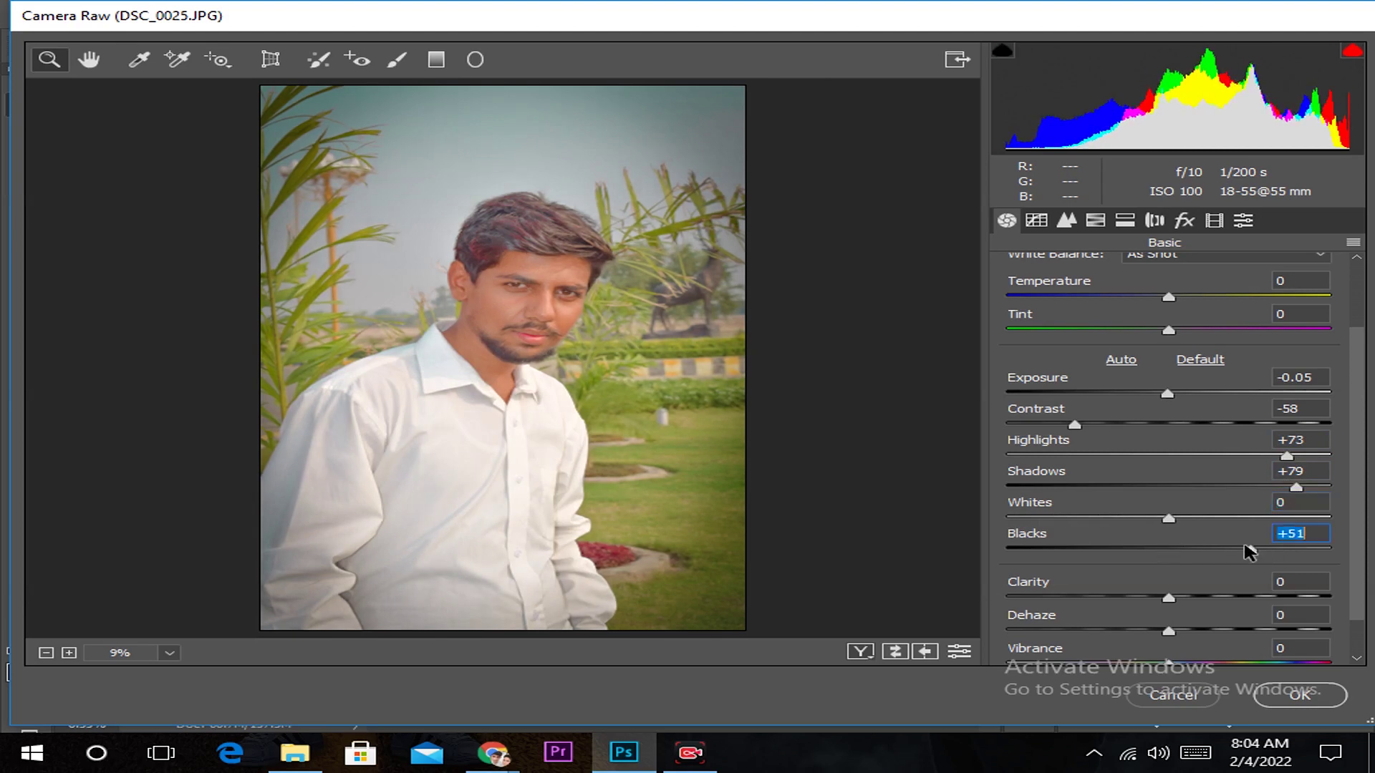
{"action": "double_click", "coordinate": [1182, 548]}
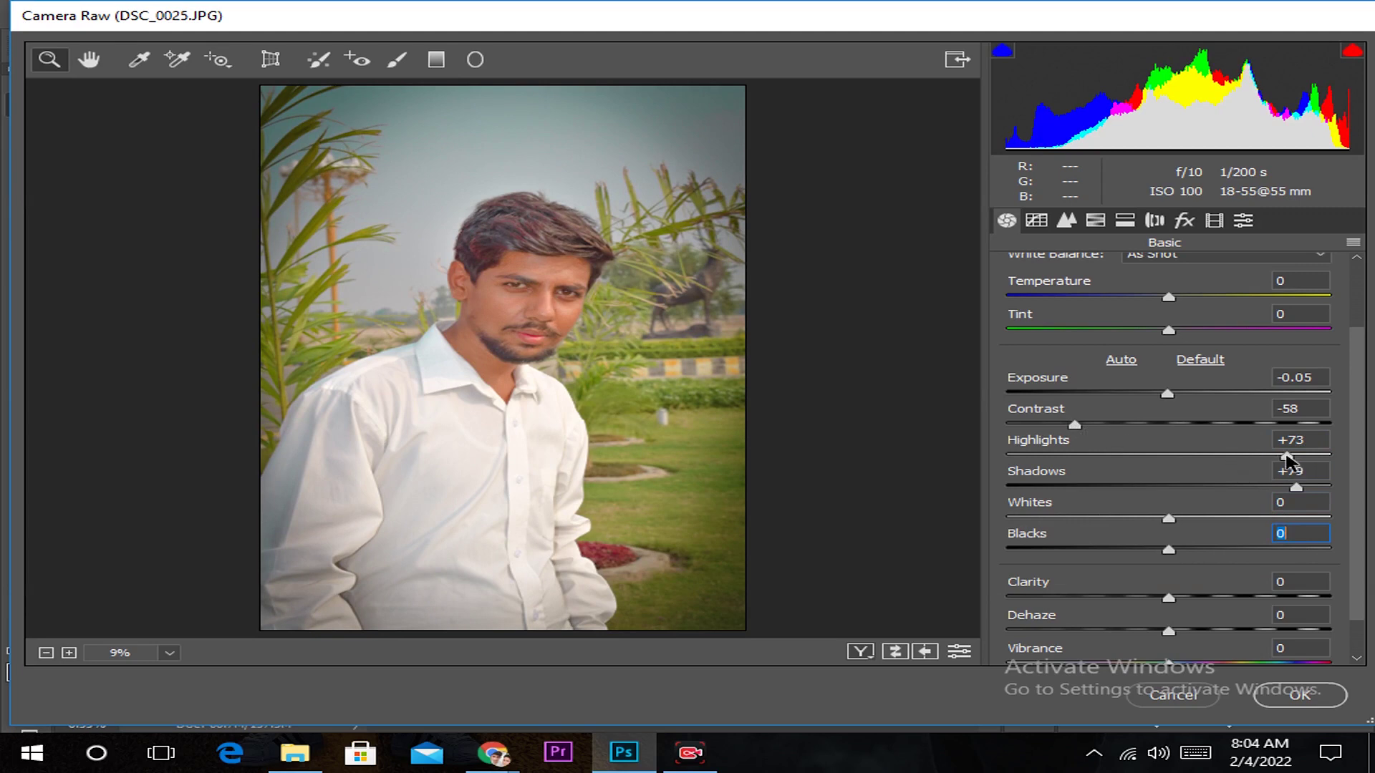
Set Highlights +26, Contrast -53, Shadows +98, Blacks +38, and vignette -58.
{"action": "mouse_move", "coordinate": [1287, 456]}
{"action": "left_mouse_down"}
{"action": "mouse_move", "coordinate": [1081, 472]}
{"action": "mouse_move", "coordinate": [1320, 462]}
{"action": "left_mouse_up"}
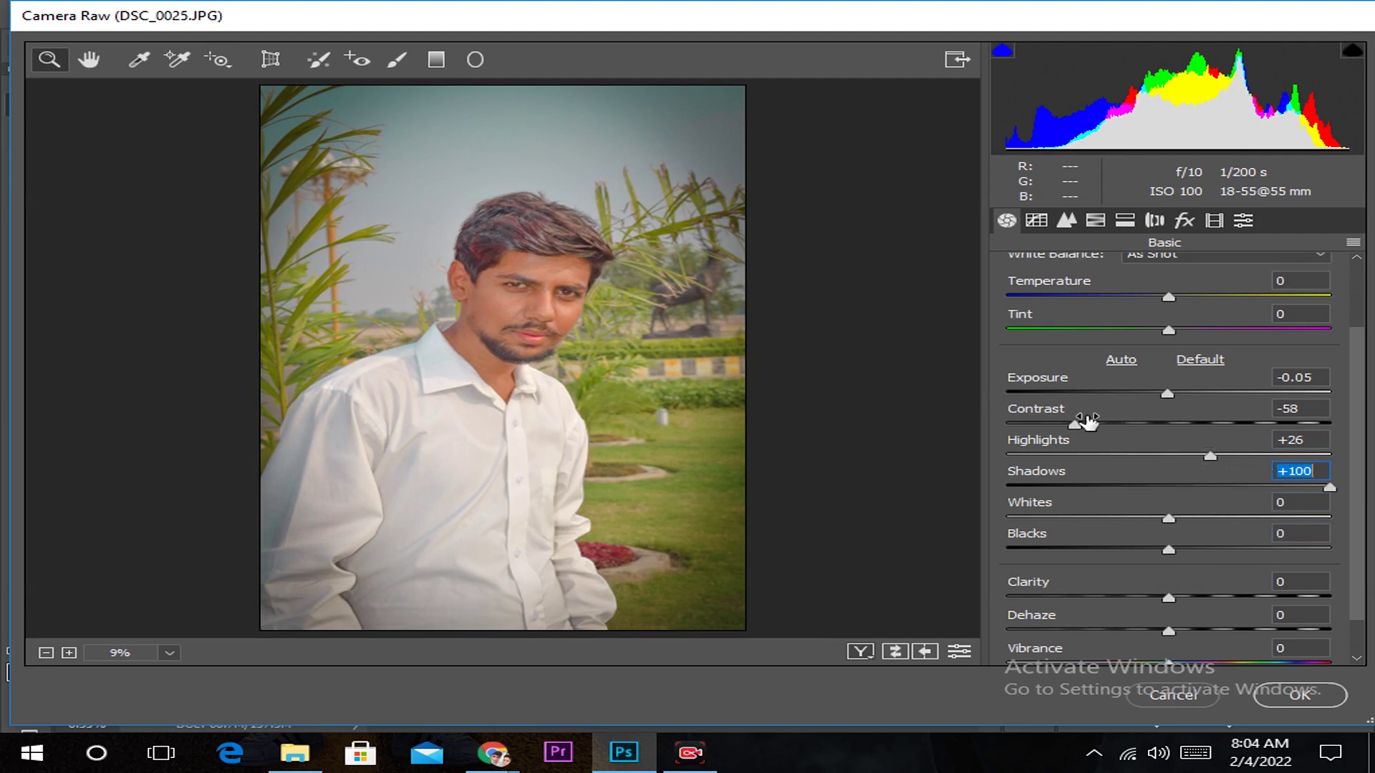
{"action": "mouse_move", "coordinate": [1076, 428]}
{"action": "left_mouse_down"}
{"action": "mouse_move", "coordinate": [1046, 427]}
{"action": "mouse_move", "coordinate": [1083, 426]}
{"action": "left_mouse_up"}
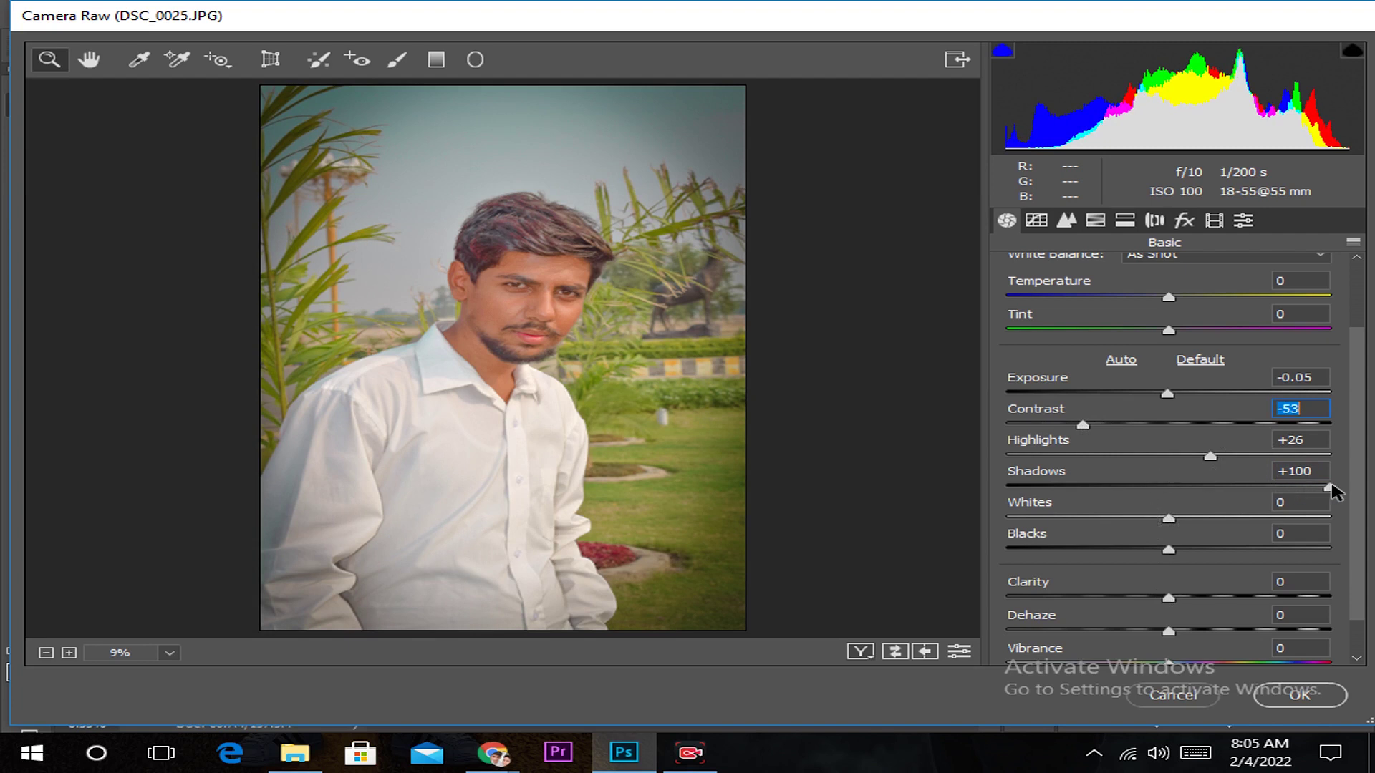
{"action": "left_click_drag", "start_coordinate": [1330, 488], "coordinate": [1327, 489]}
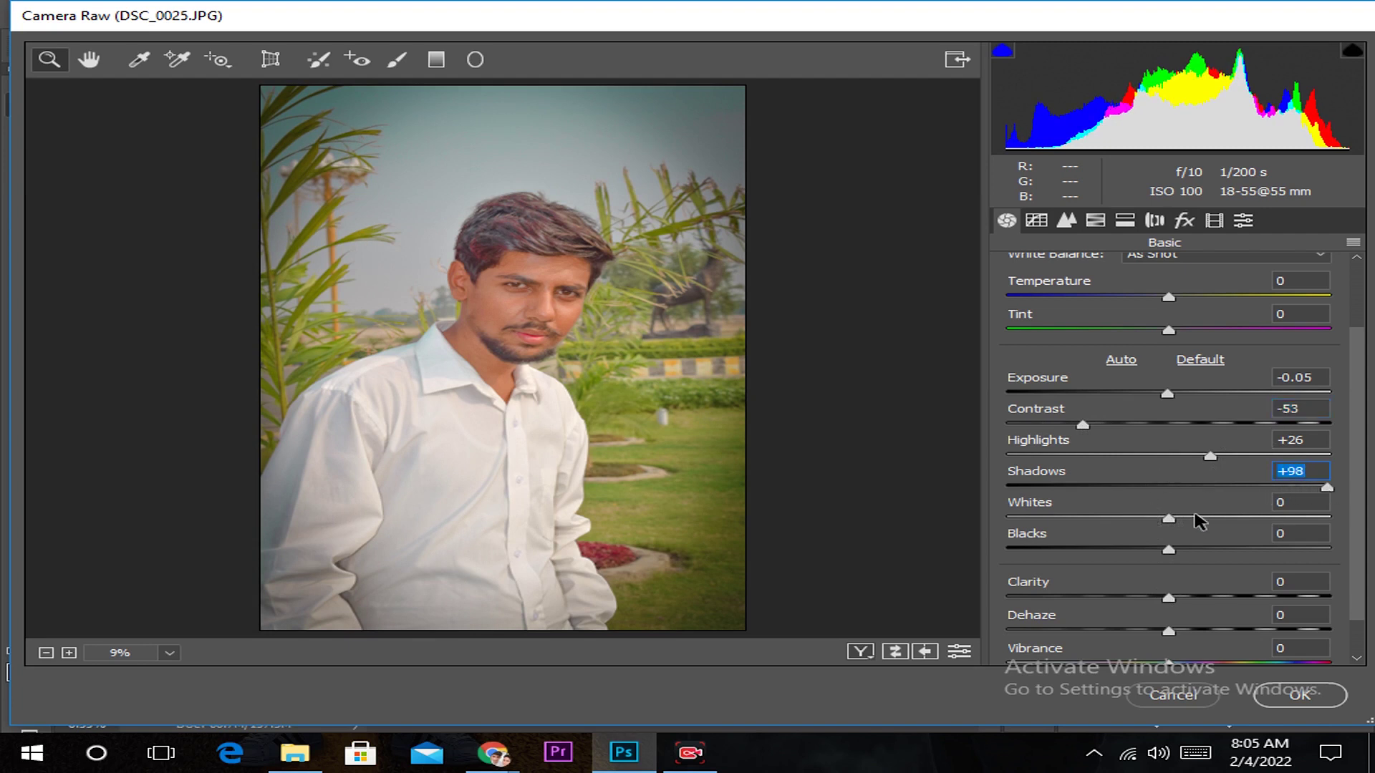
{"action": "scroll", "coordinate": [1153, 543], "scroll_direction": "down", "scroll_amount": 2}
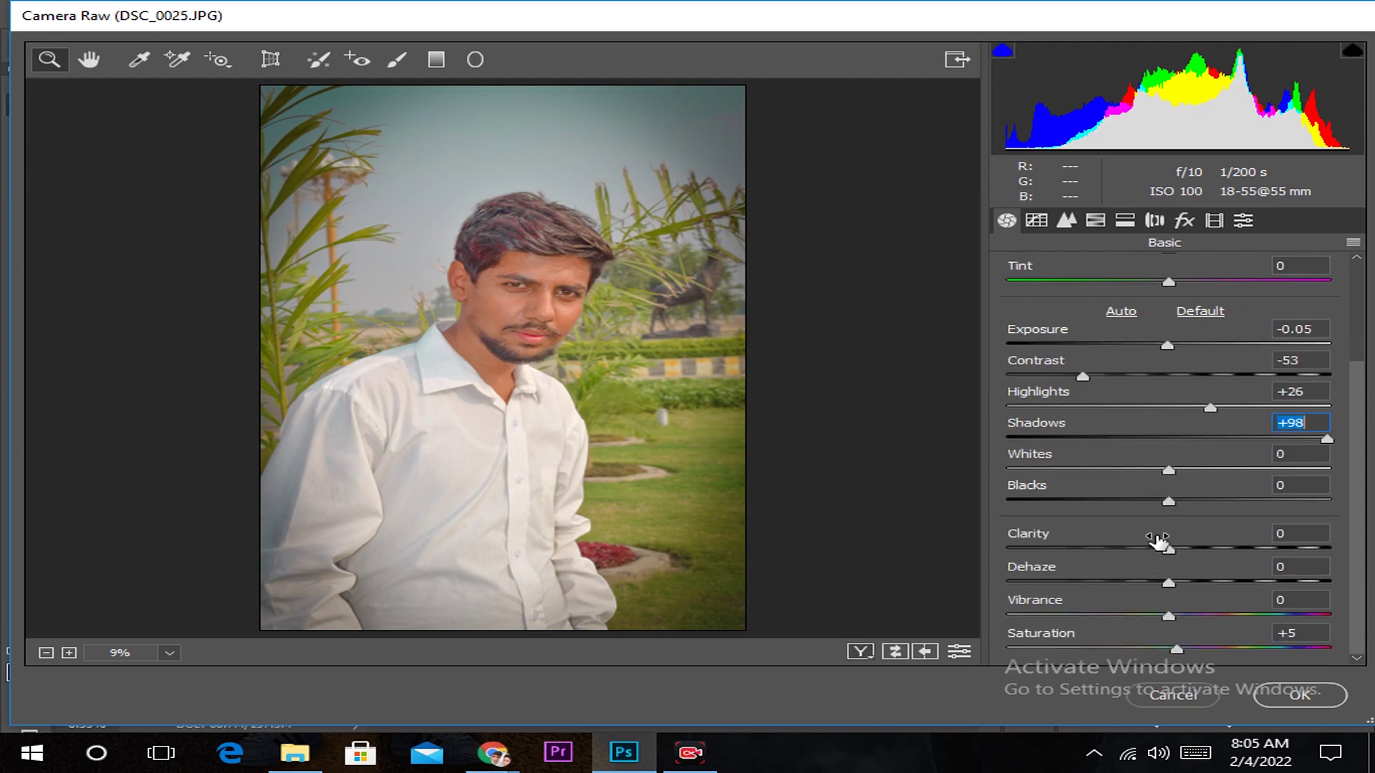
{"action": "mouse_move", "coordinate": [1169, 501]}
{"action": "left_mouse_down"}
{"action": "mouse_move", "coordinate": [1244, 514]}
{"action": "mouse_move", "coordinate": [1230, 519]}
{"action": "left_mouse_up"}
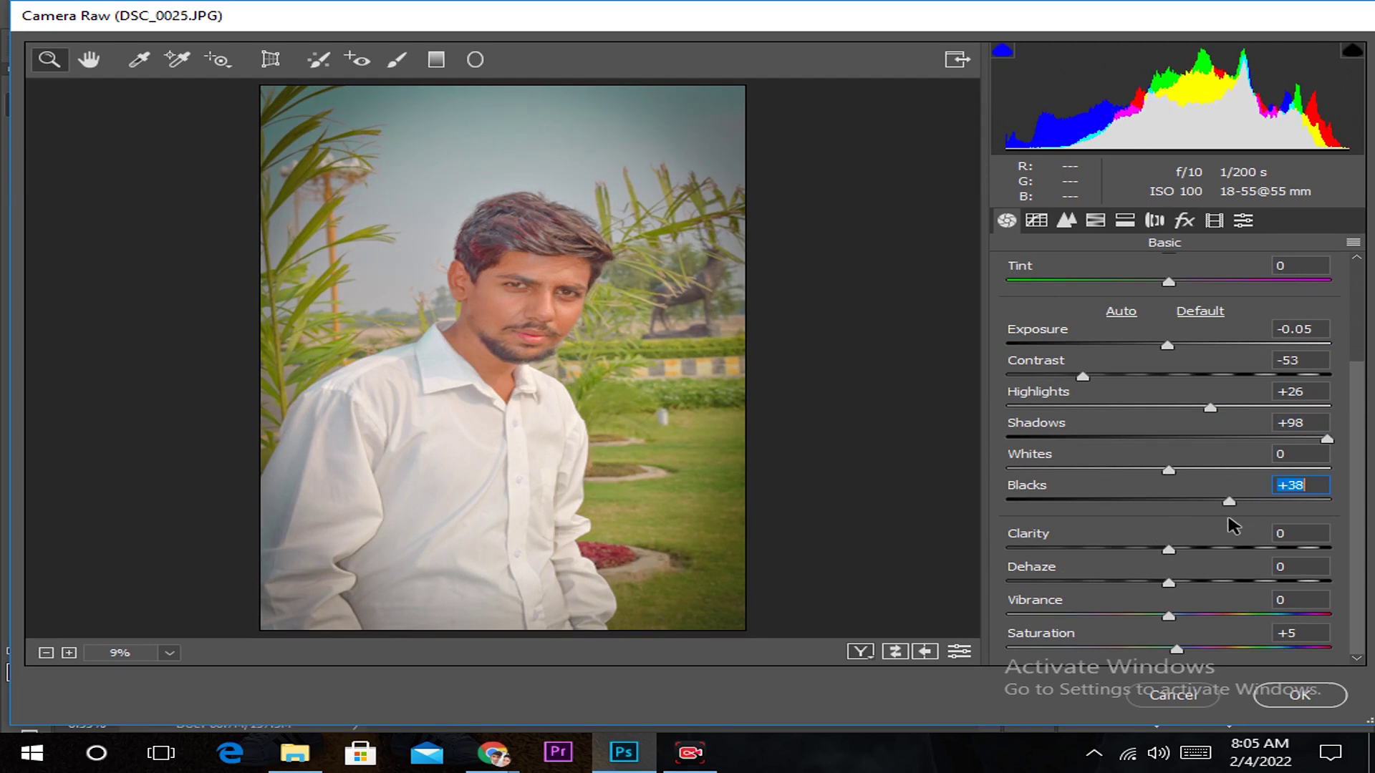
{"action": "left_click", "coordinate": [1185, 220]}
{"action": "left_click_drag", "start_coordinate": [1090, 483], "coordinate": [1082, 485]}
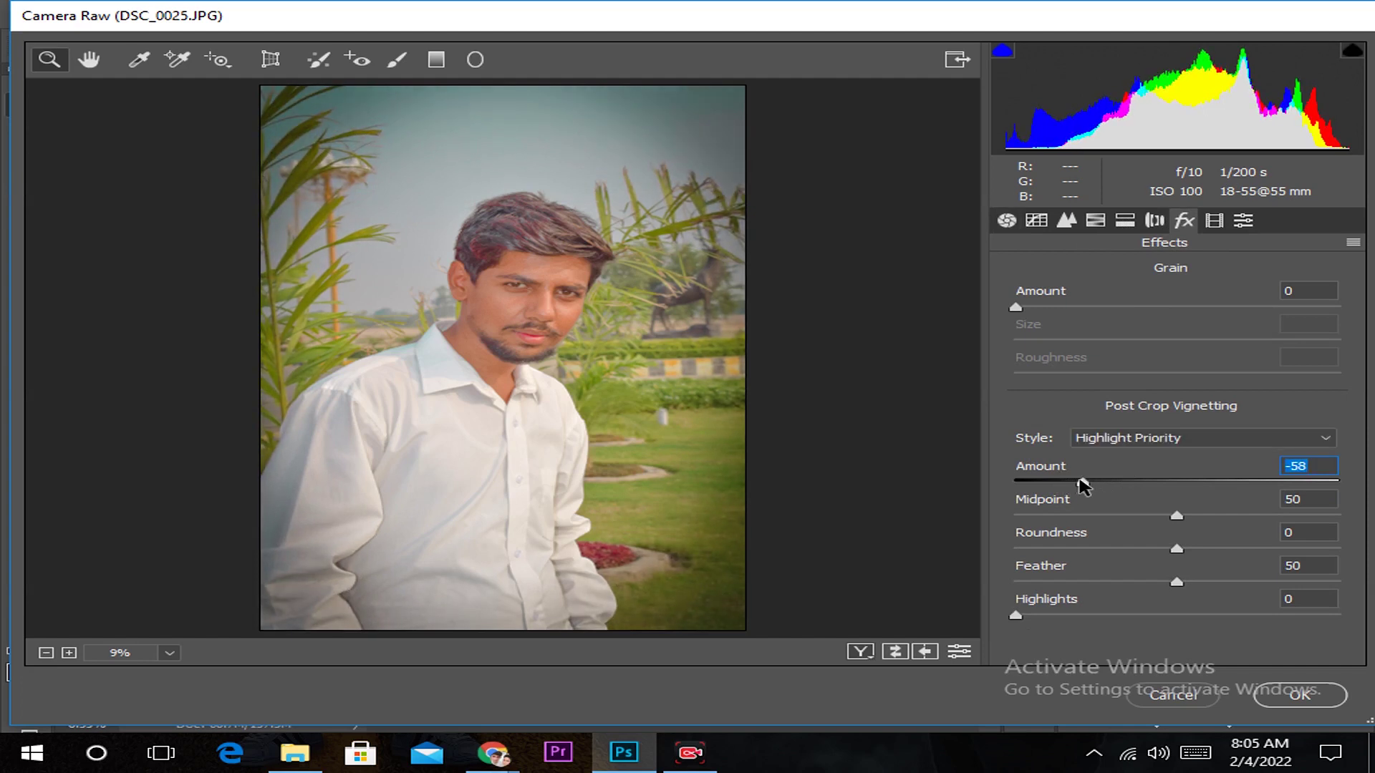
Brighten Reds and Oranges luminance to +29 and +42 and raise Oranges saturation to +76.
{"action": "left_click", "coordinate": [1125, 221]}
{"action": "left_click", "coordinate": [1095, 221]}
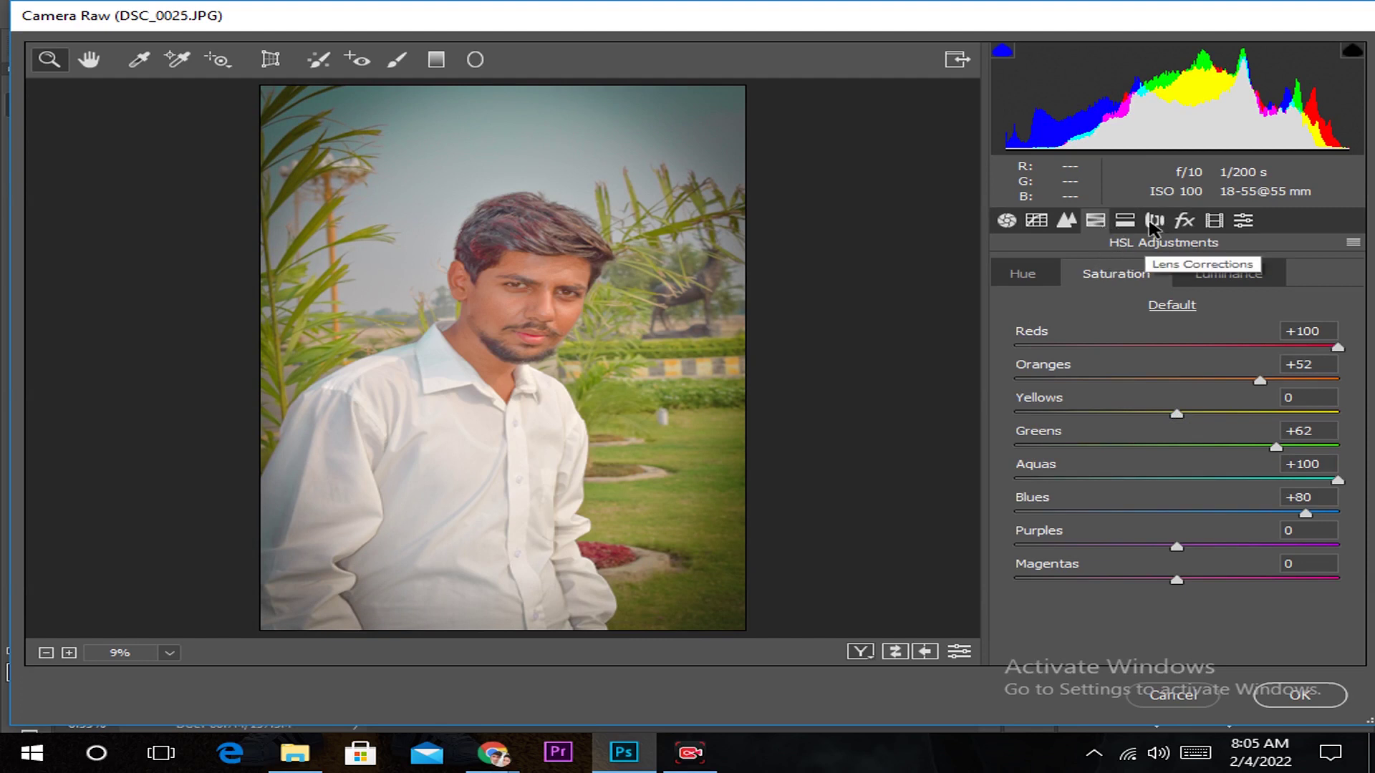
{"action": "left_click", "coordinate": [1209, 283]}
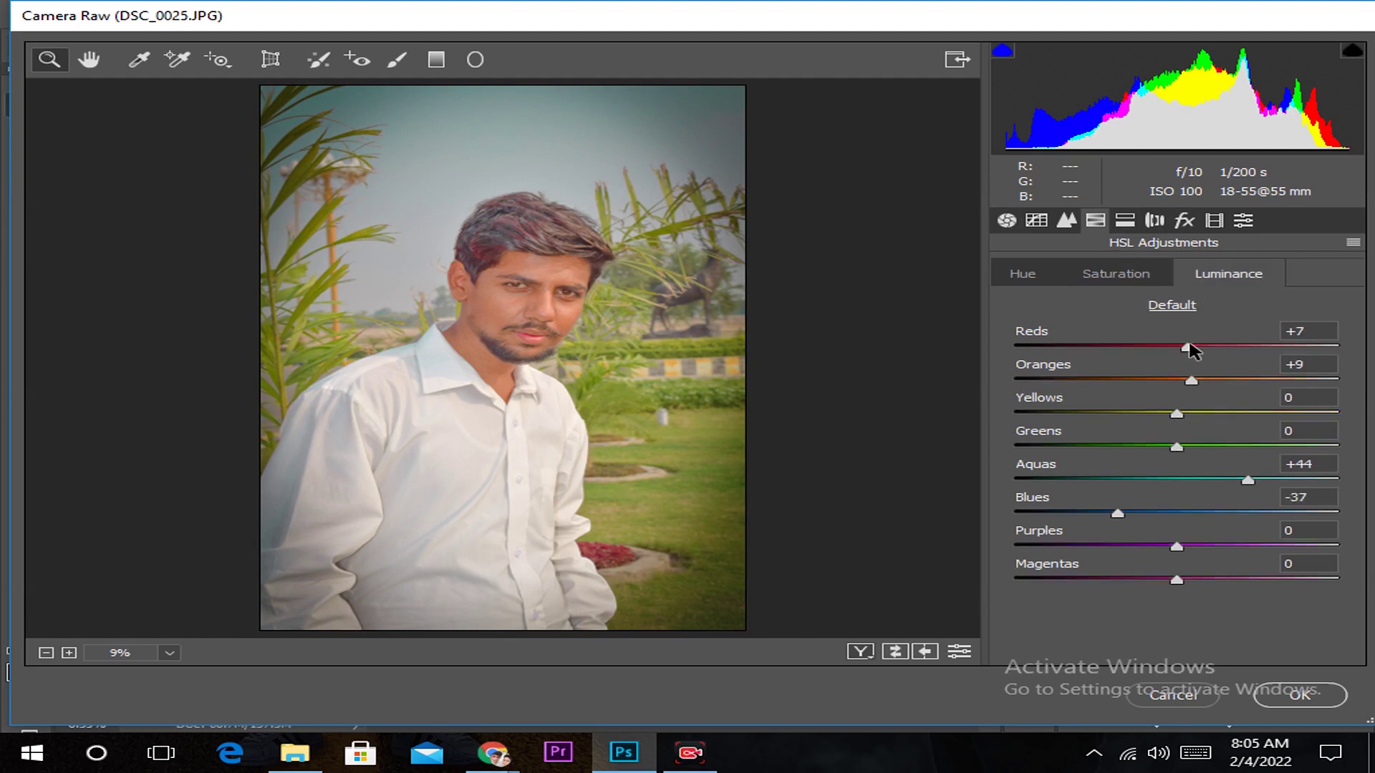
{"action": "mouse_move", "coordinate": [1188, 349]}
{"action": "left_mouse_down"}
{"action": "mouse_move", "coordinate": [1223, 347]}
{"action": "mouse_move", "coordinate": [1231, 381]}
{"action": "left_mouse_up"}
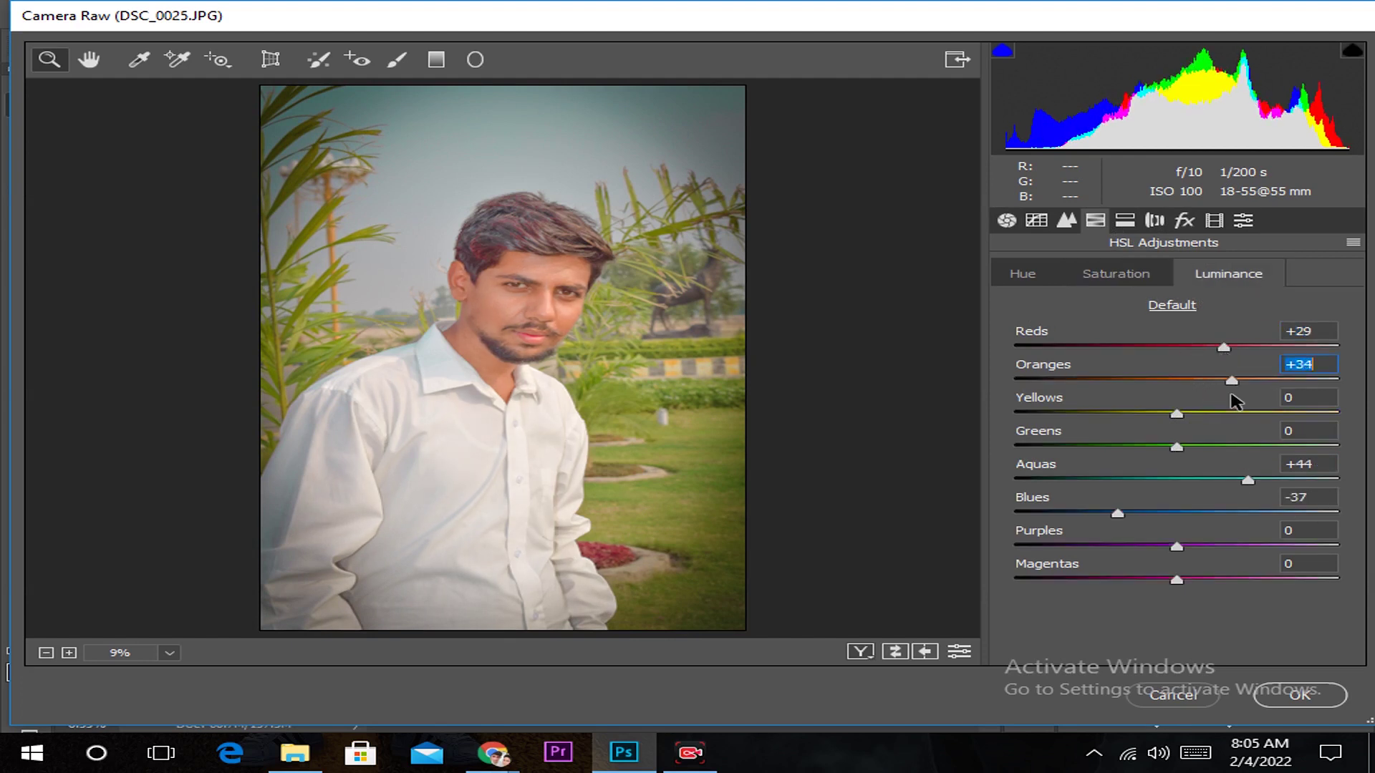
{"action": "left_click", "coordinate": [1099, 274]}
{"action": "mouse_move", "coordinate": [1258, 381]}
{"action": "left_mouse_down"}
{"action": "mouse_move", "coordinate": [1284, 381]}
{"action": "mouse_move", "coordinate": [1245, 380]}
{"action": "left_mouse_up"}
{"action": "left_click", "coordinate": [1227, 274]}
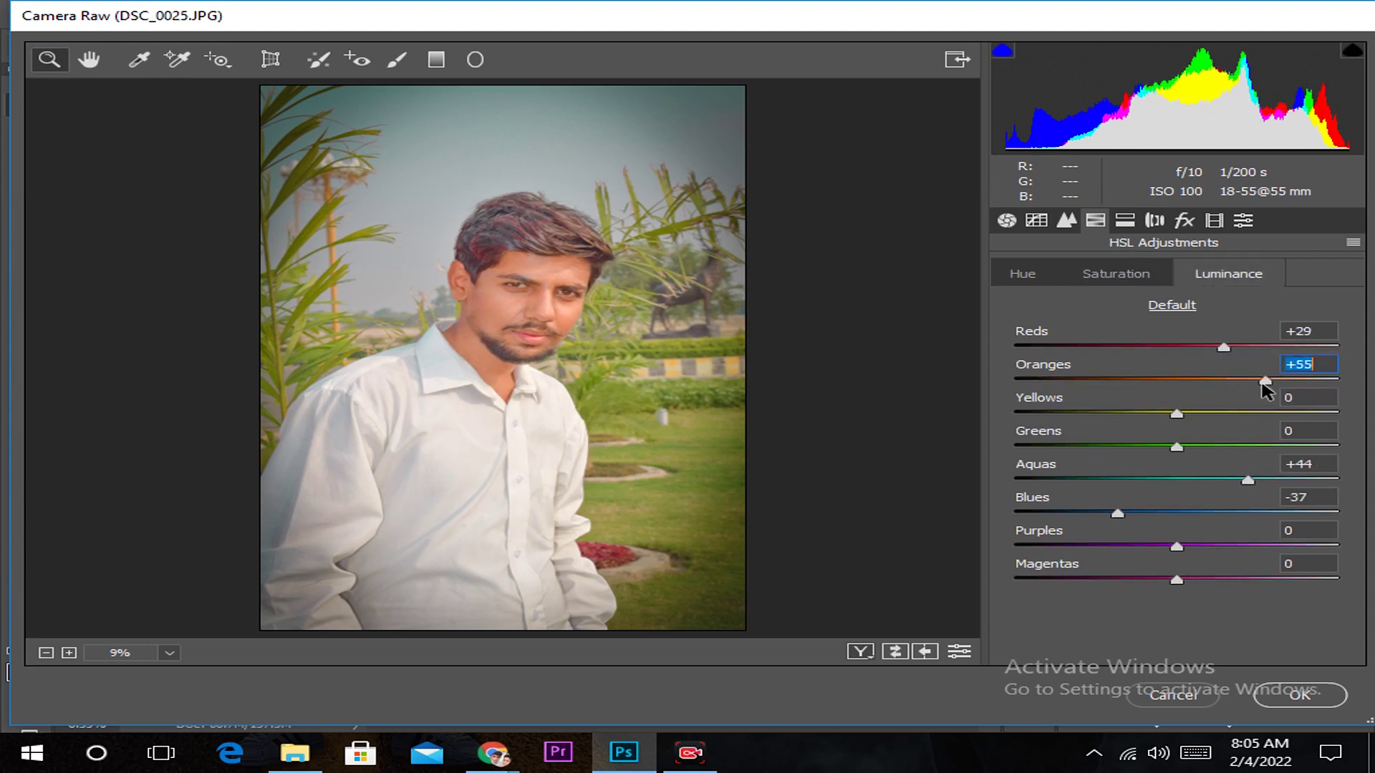
{"action": "left_click", "coordinate": [1119, 278]}
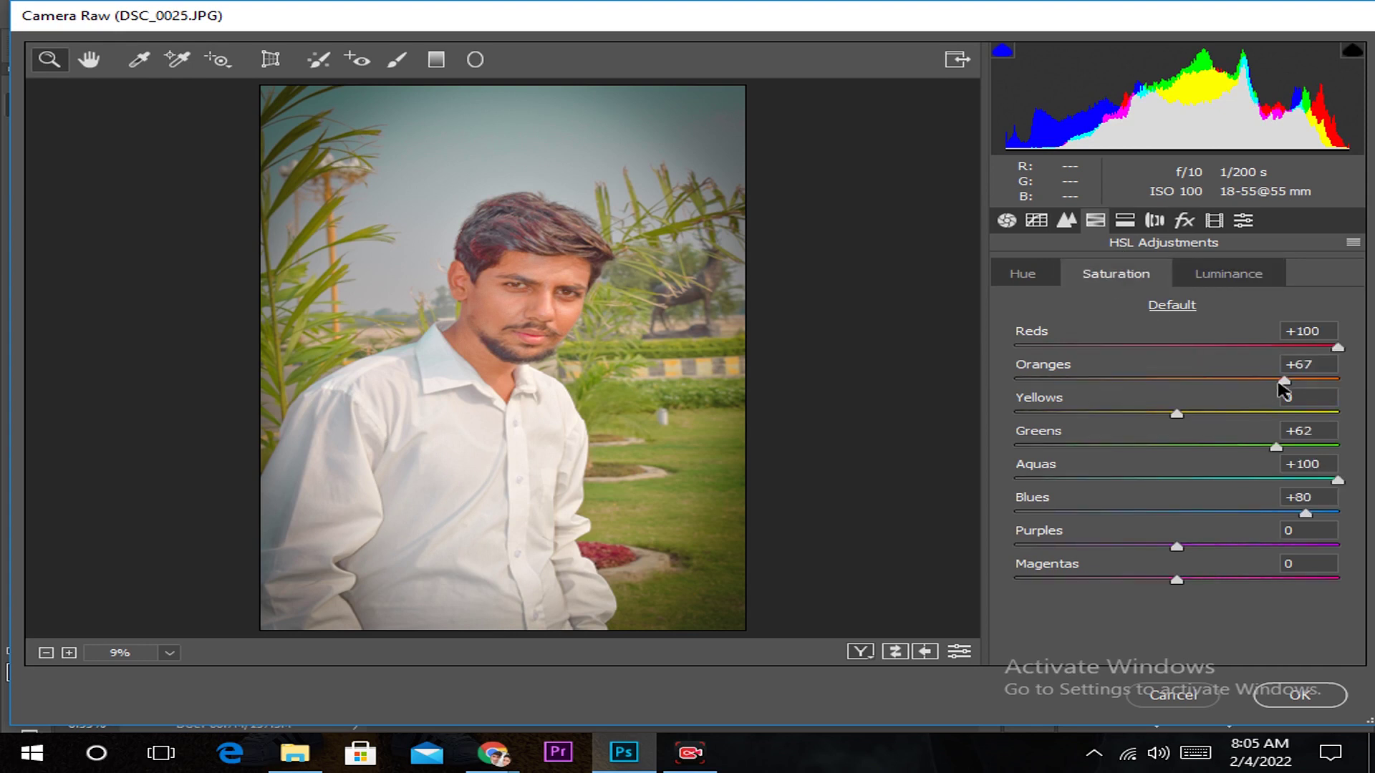
{"action": "mouse_move", "coordinate": [1284, 381]}
{"action": "left_mouse_down"}
{"action": "mouse_move", "coordinate": [1312, 381]}
{"action": "mouse_move", "coordinate": [1299, 384]}
{"action": "left_mouse_up"}
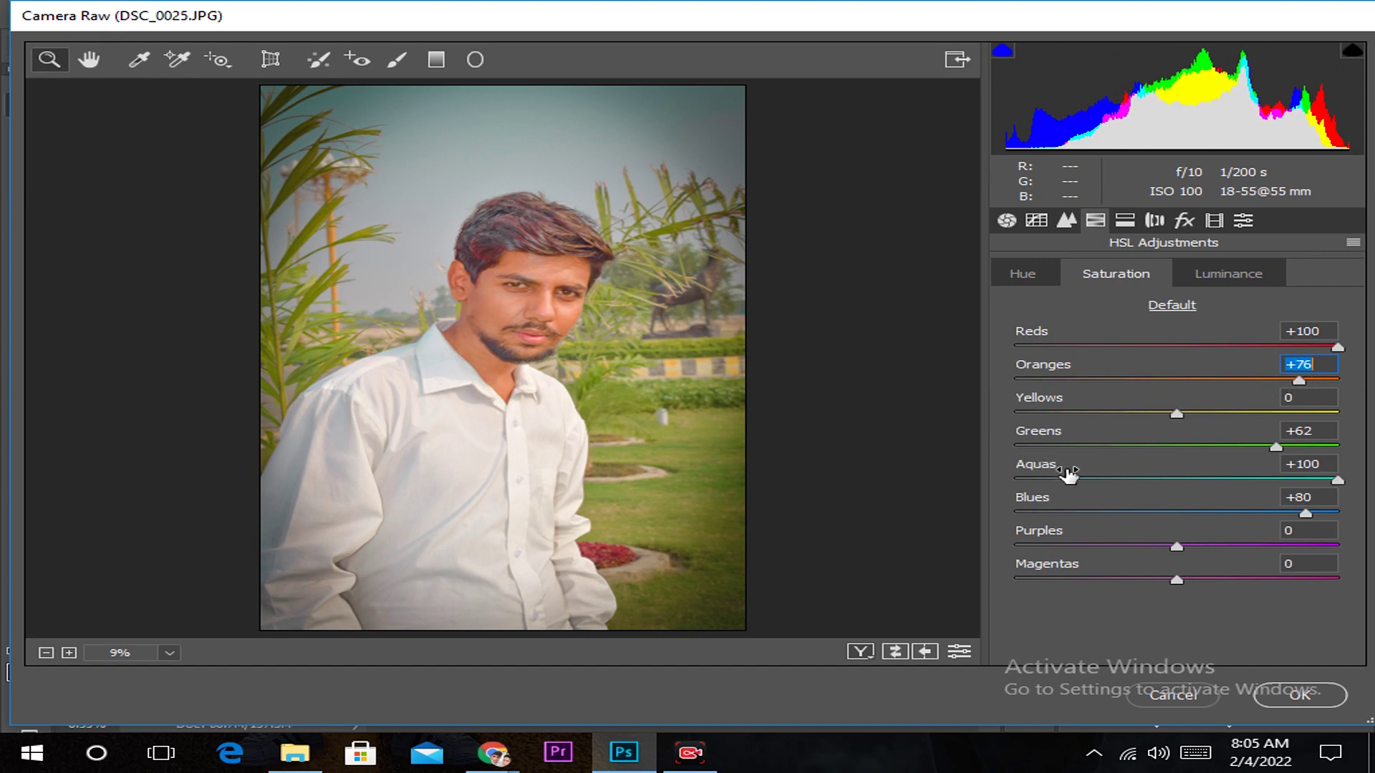
Set Blacks +47, Highlights +69, Shadows +100, Exposure -0.20 and Dehaze +3 in Basic.
{"action": "left_click", "coordinate": [1007, 220]}
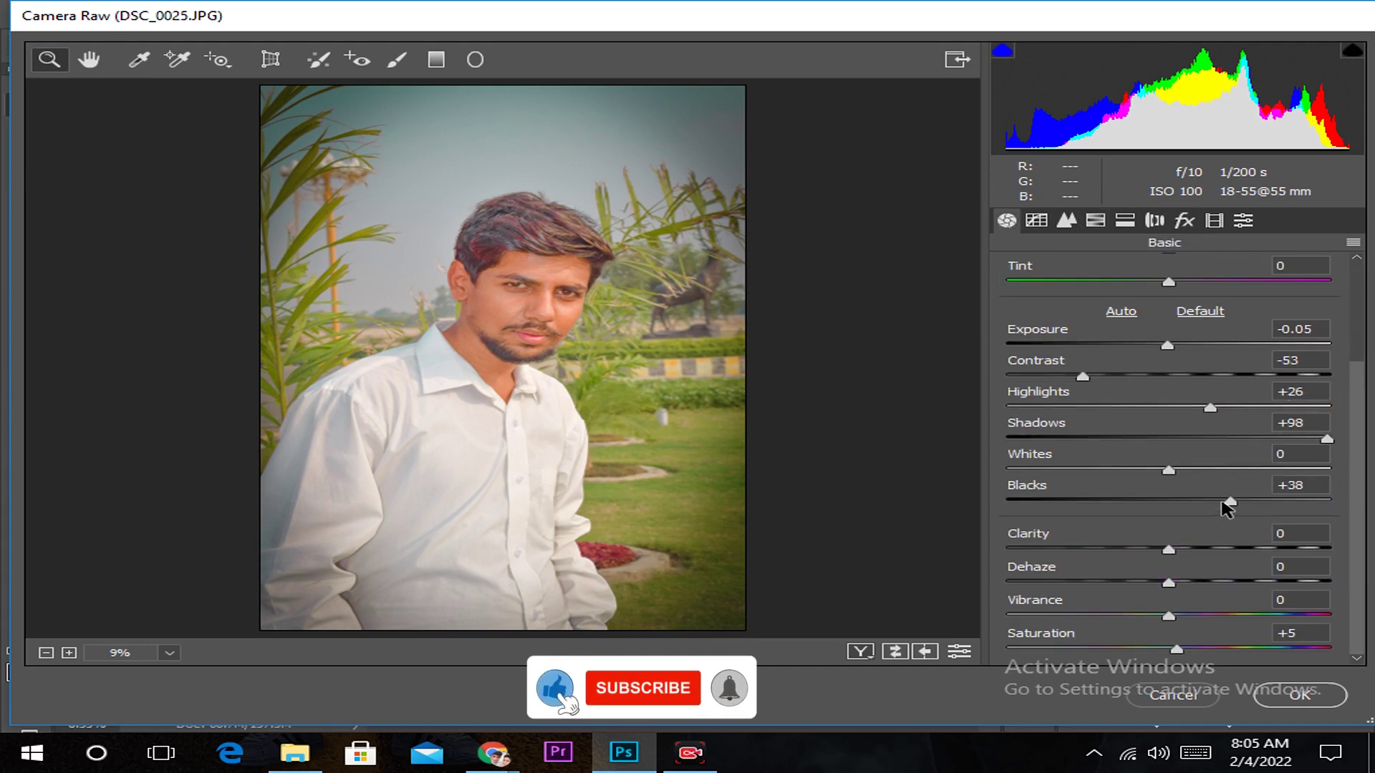
{"action": "left_click_drag", "start_coordinate": [1229, 502], "coordinate": [1239, 501]}
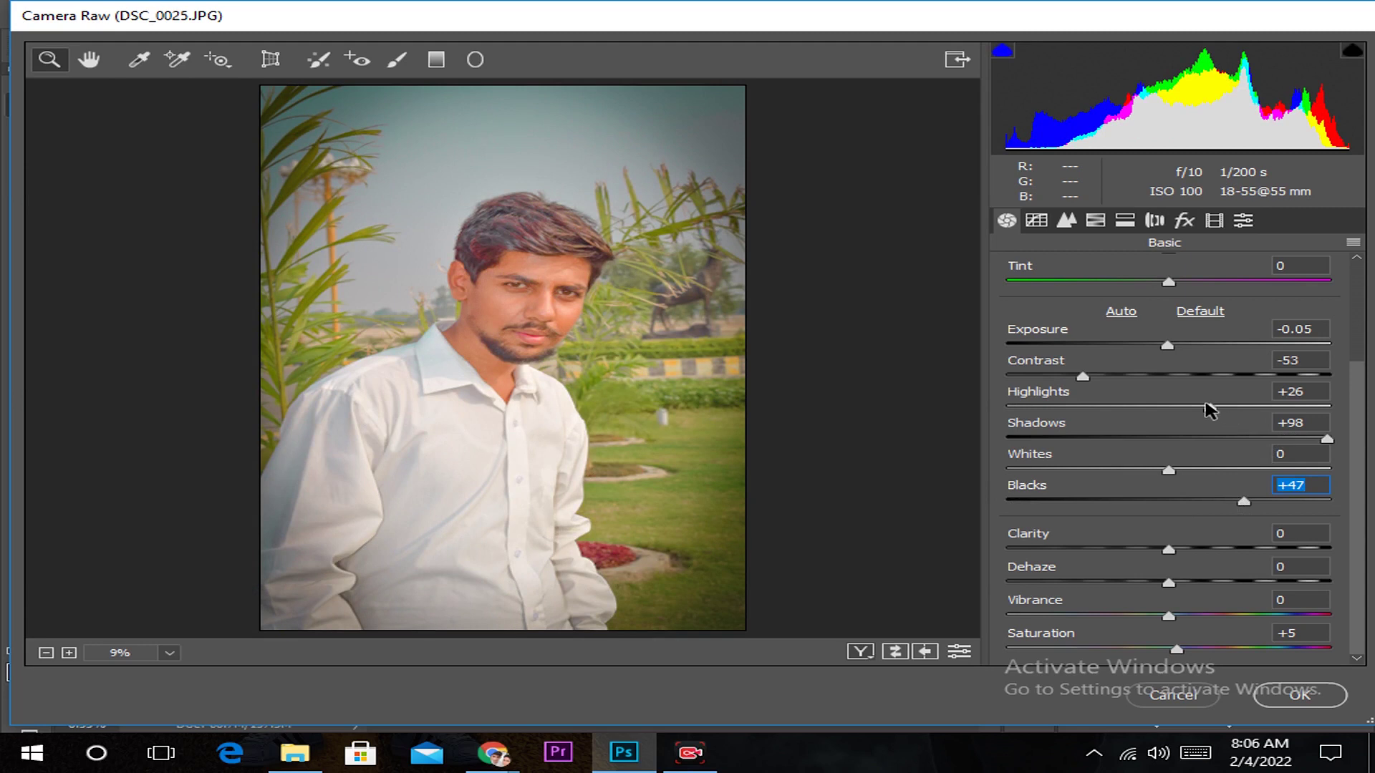
{"action": "mouse_move", "coordinate": [1209, 409]}
{"action": "left_mouse_down"}
{"action": "mouse_move", "coordinate": [1235, 407]}
{"action": "mouse_move", "coordinate": [1247, 428]}
{"action": "left_mouse_up"}
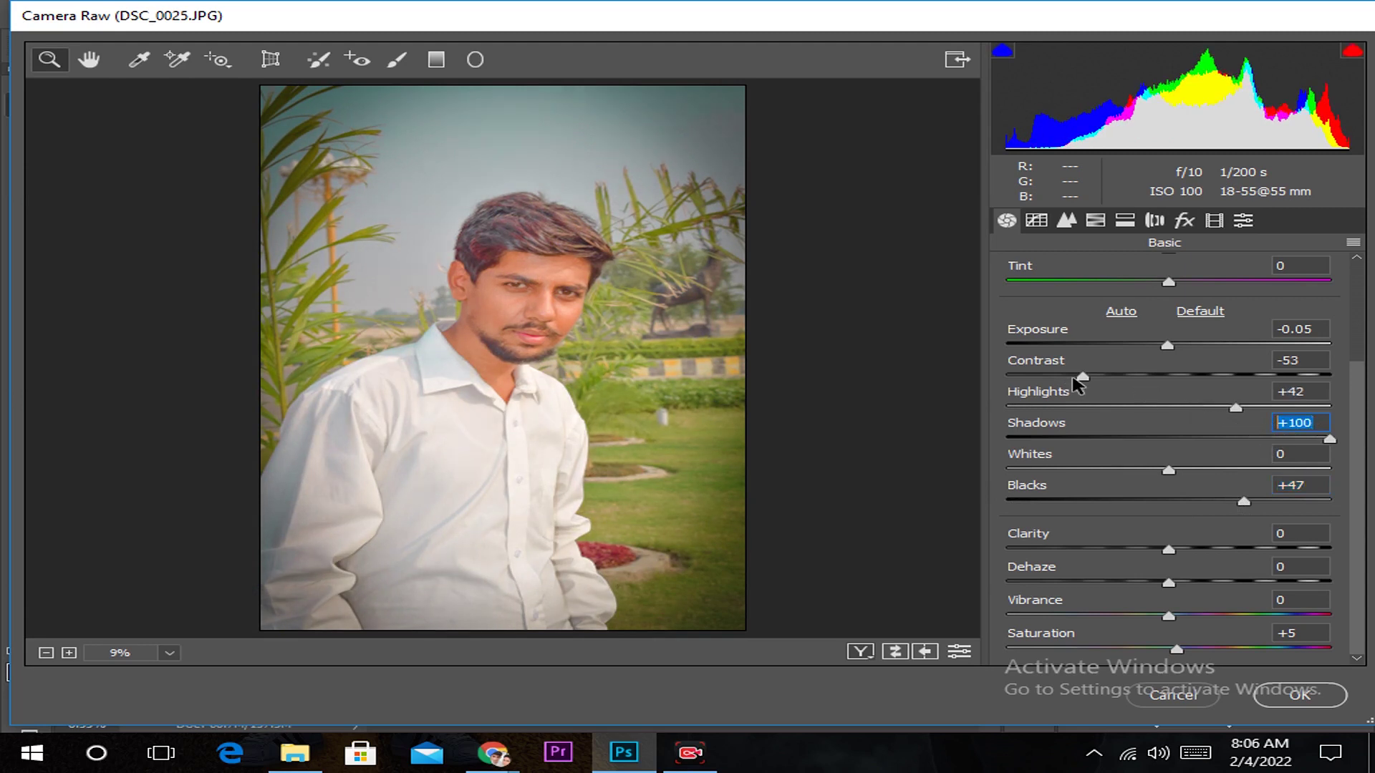
{"action": "mouse_move", "coordinate": [1075, 378]}
{"action": "left_mouse_down"}
{"action": "mouse_move", "coordinate": [1132, 394]}
{"action": "mouse_move", "coordinate": [1096, 371]}
{"action": "left_mouse_up"}
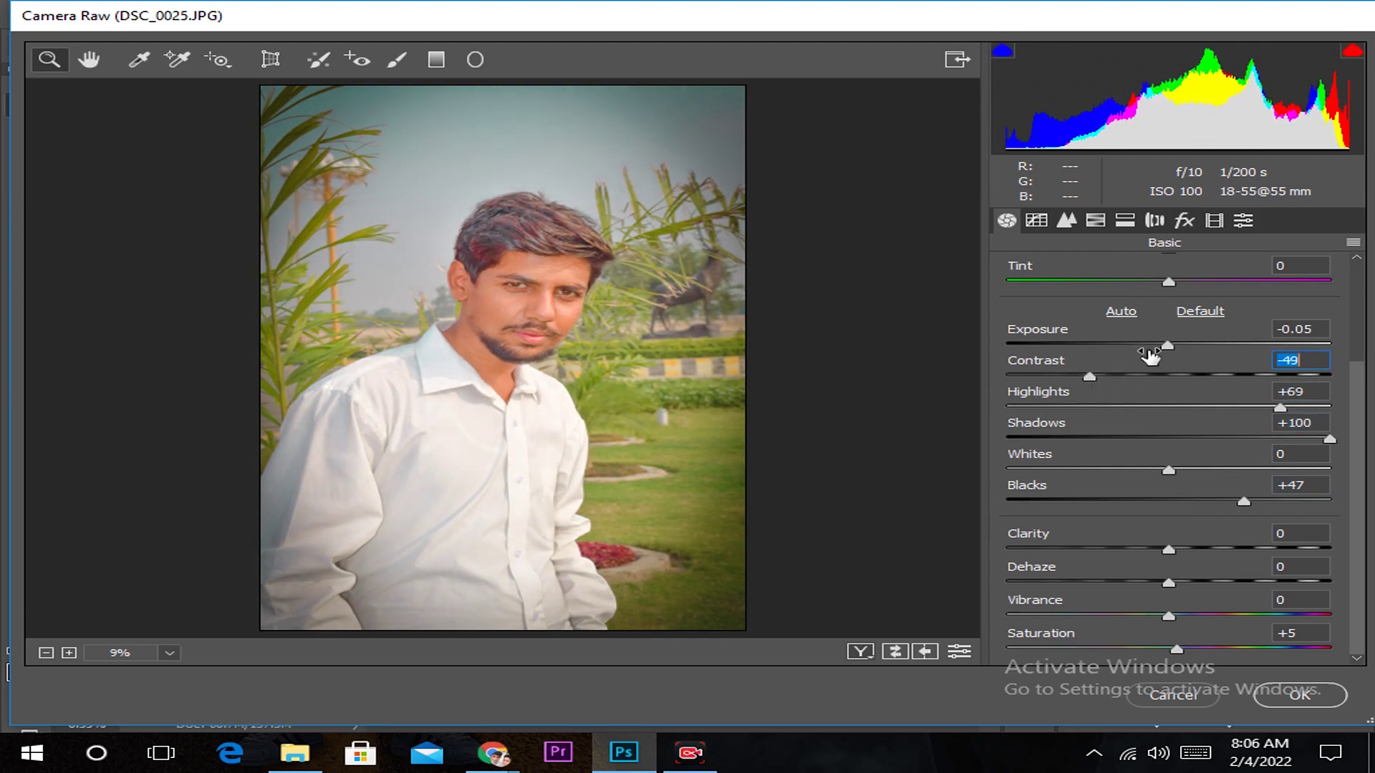
{"action": "left_click_drag", "start_coordinate": [1167, 346], "coordinate": [1162, 347]}
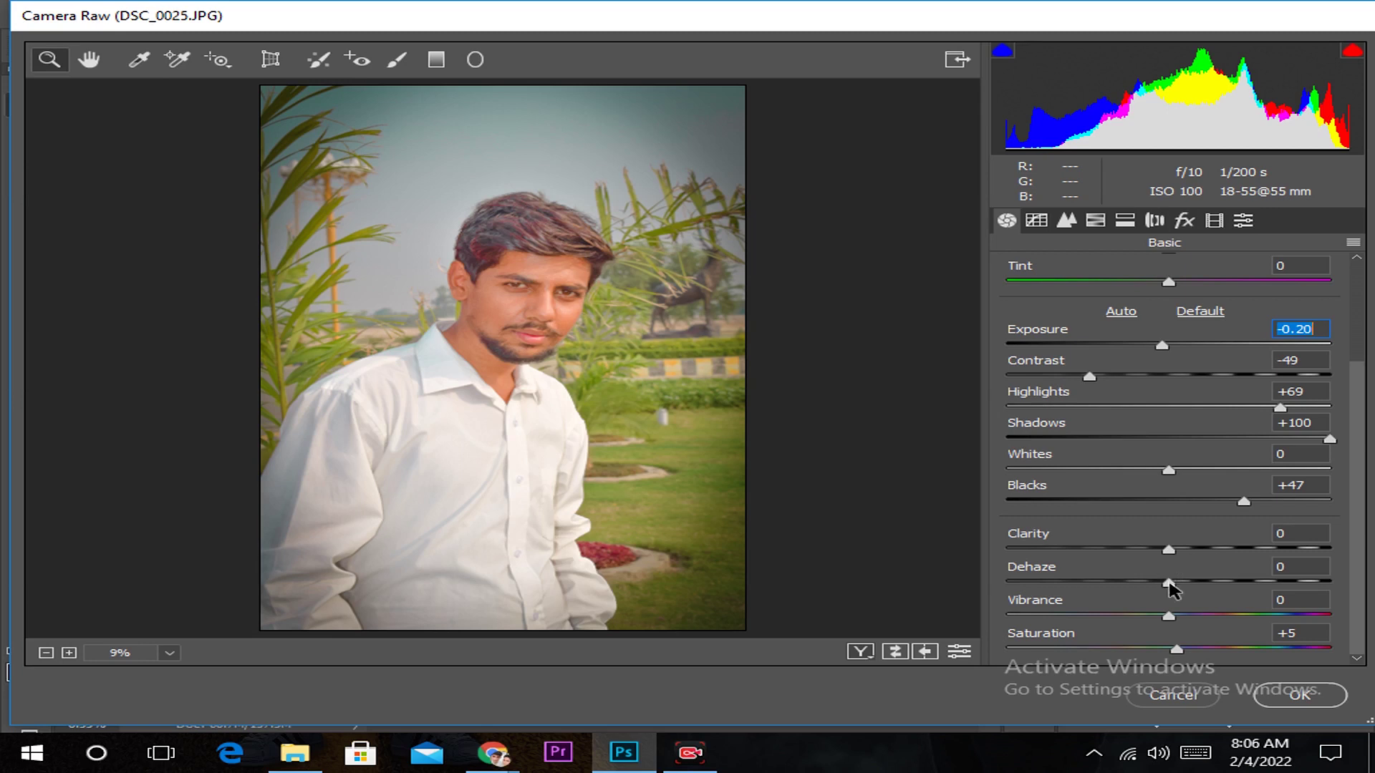
{"action": "left_click_drag", "start_coordinate": [1168, 582], "coordinate": [1161, 549]}
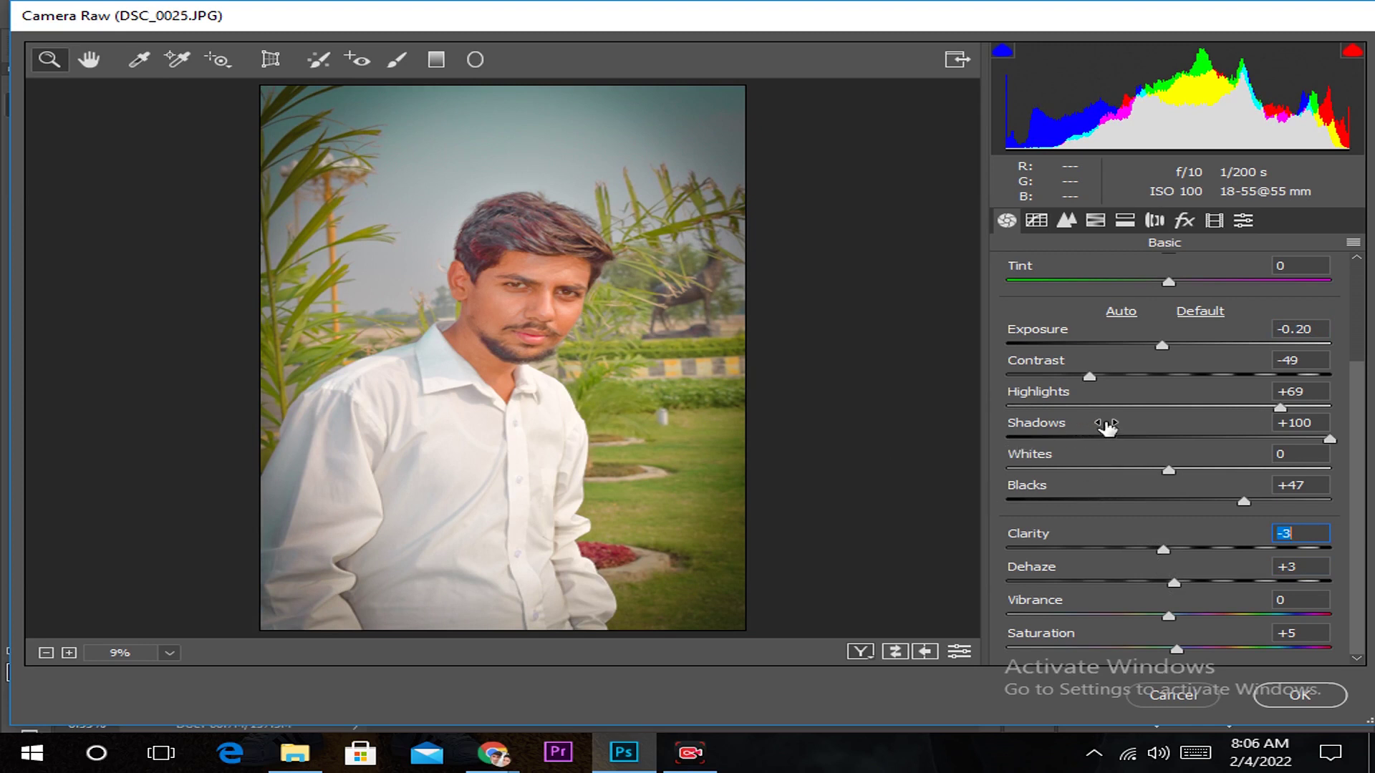
Commit the Camera Raw grade, then toggle Background copy visibility to compare with the original.
{"action": "left_click", "coordinate": [1302, 693]}
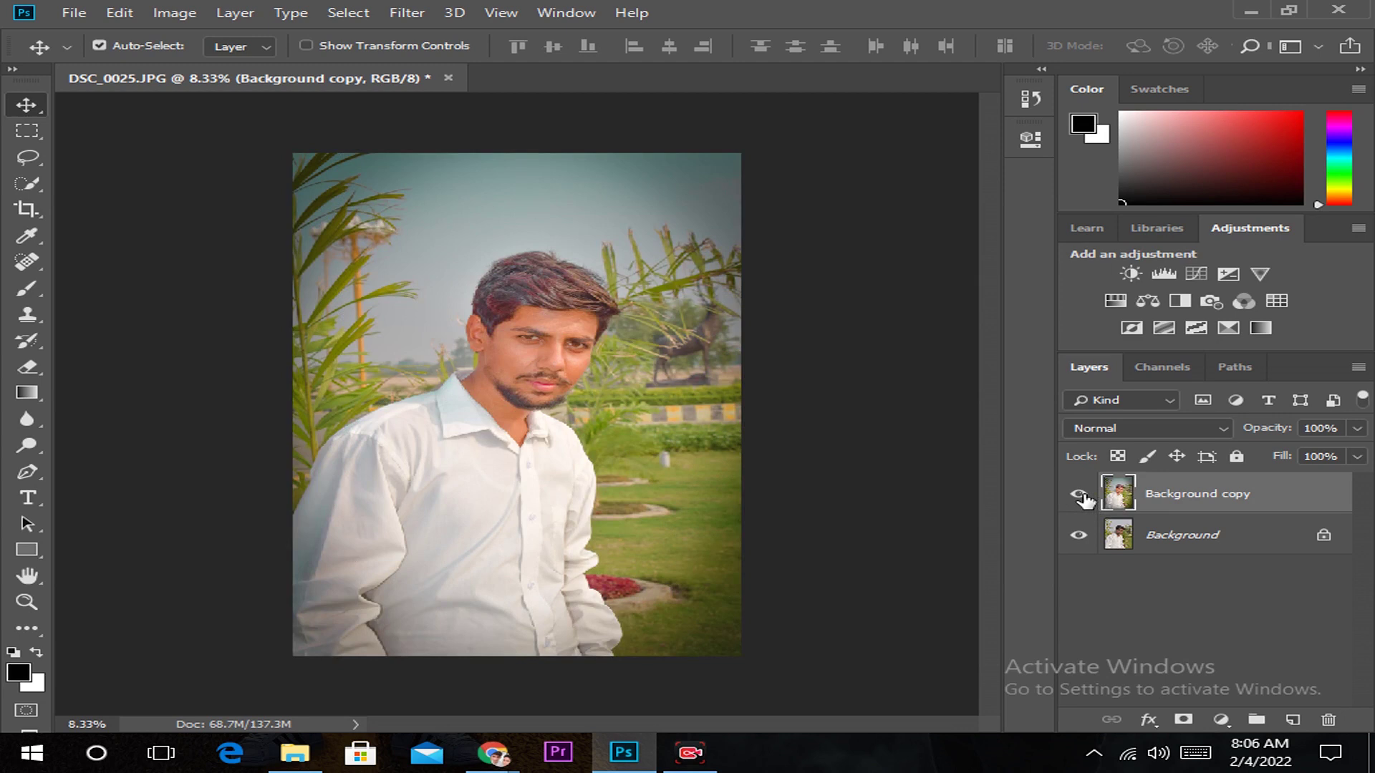
{"action": "left_click", "coordinate": [1079, 494]}
{"action": "left_click", "coordinate": [1079, 494]}
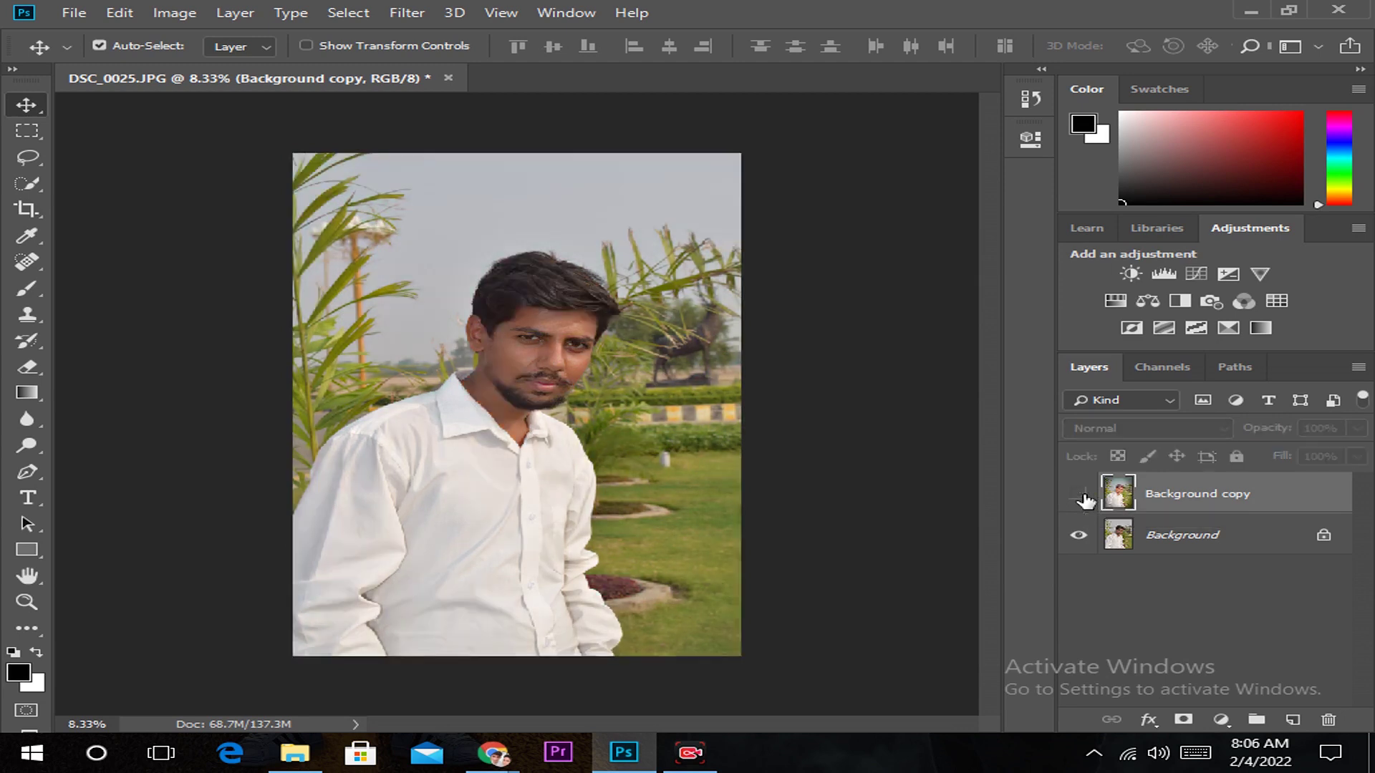
{"action": "left_click", "coordinate": [1079, 494]}
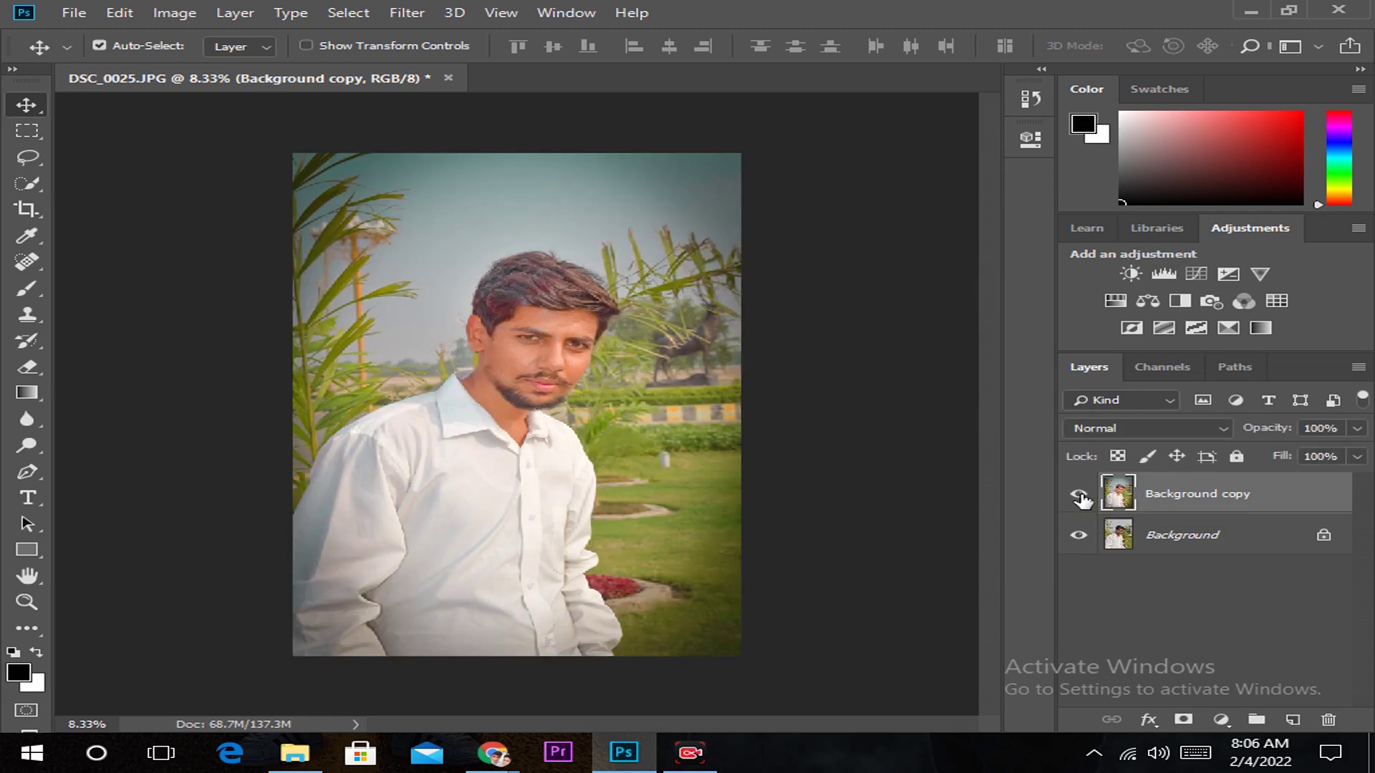
{"action": "left_click", "coordinate": [1079, 494]}
{"action": "left_click", "coordinate": [1079, 494]}
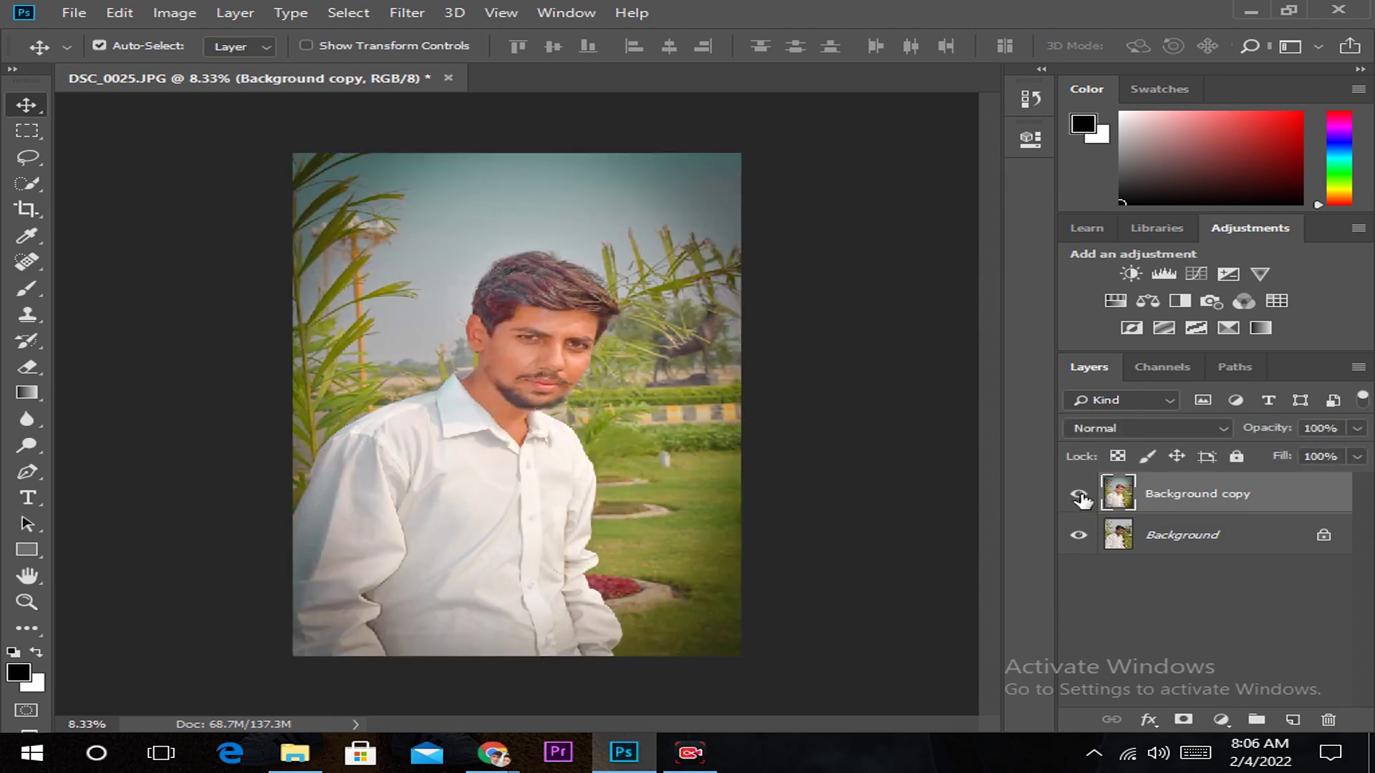